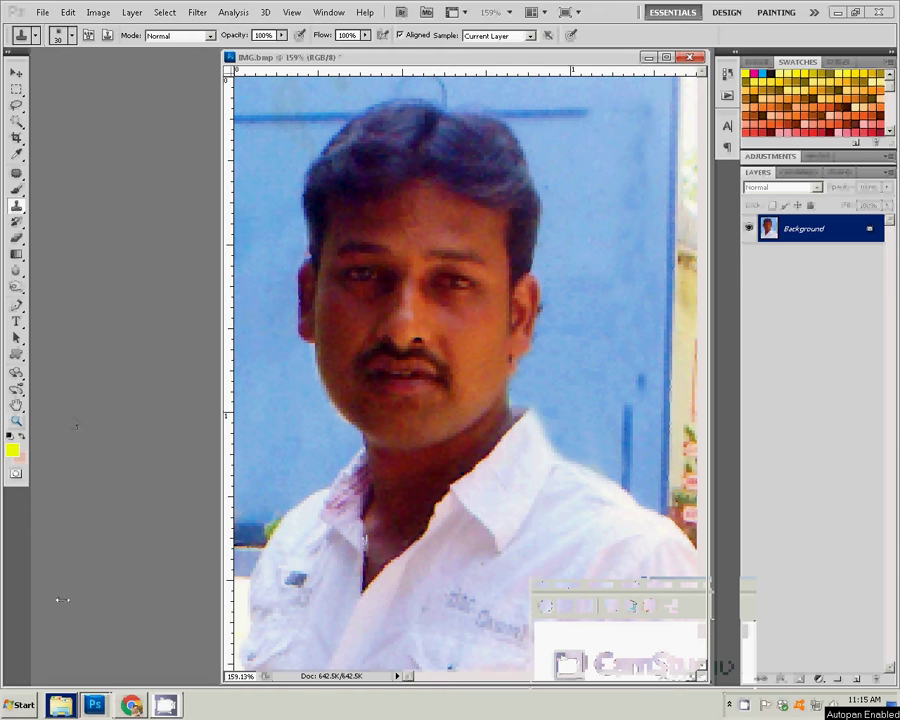
- Zoom the portrait view from 159% up to 300% with the Zoom tool
key("z")
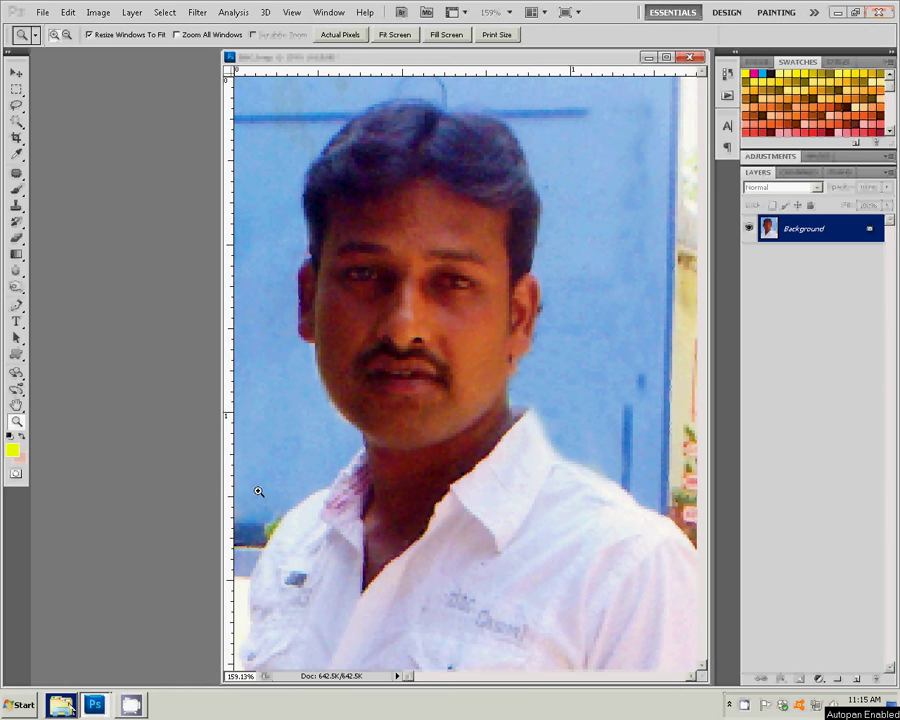
left_click(258, 491)
left_click(244, 482)
- Trace a pen path up the left shirt edge, shoulder, neck and jaw
key("p")
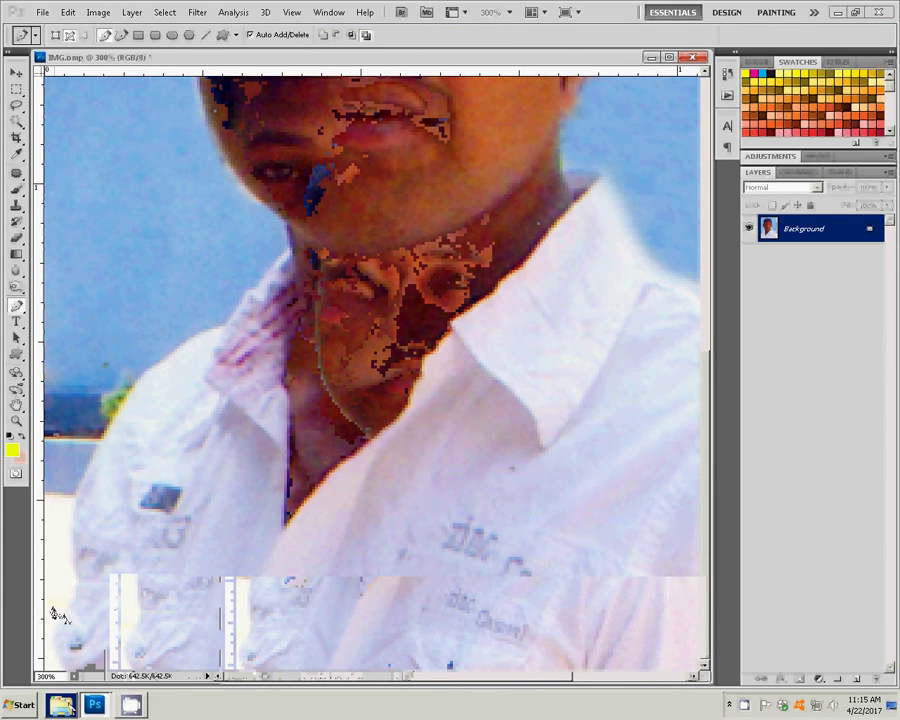
left_click(74, 589)
left_click(74, 570)
left_click(74, 500)
left_click(90, 458)
left_click(108, 425)
left_click_drag(177, 346, 212, 330)
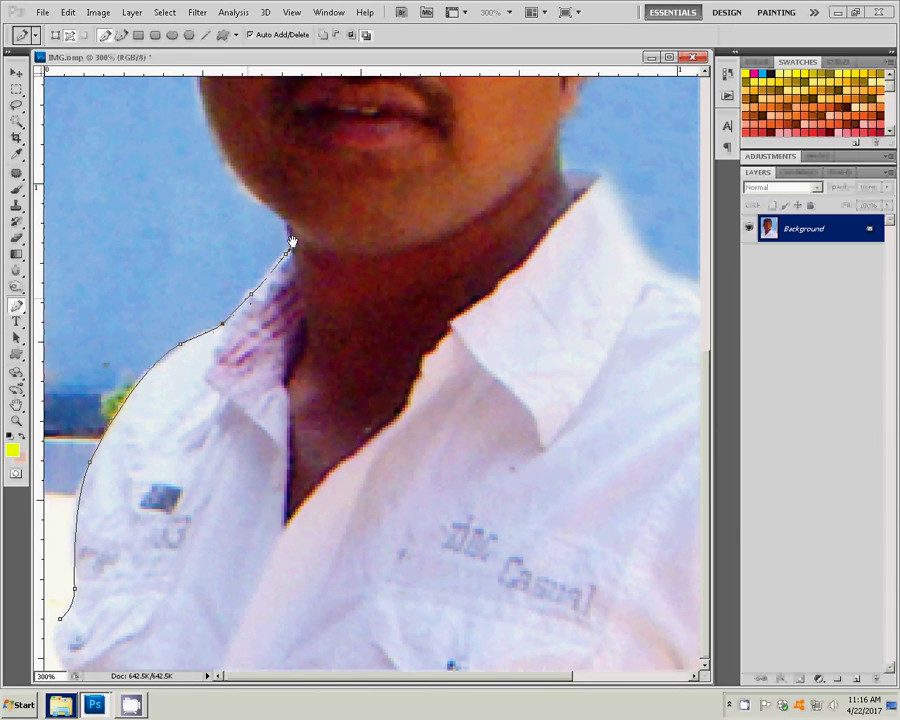
left_click_drag(293, 241, 311, 515)
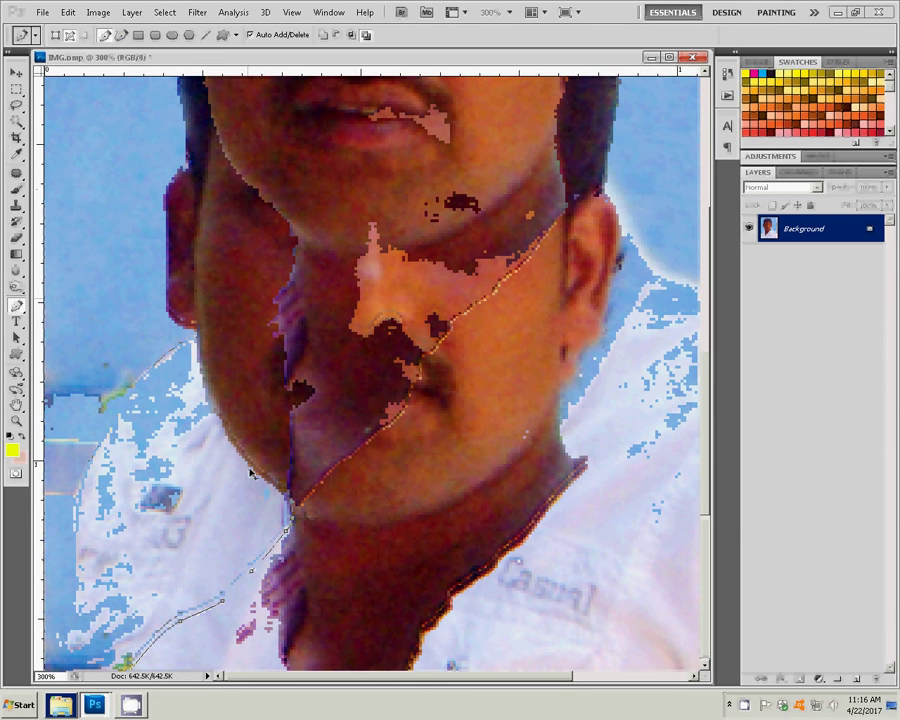
left_click_drag(240, 460, 207, 407)
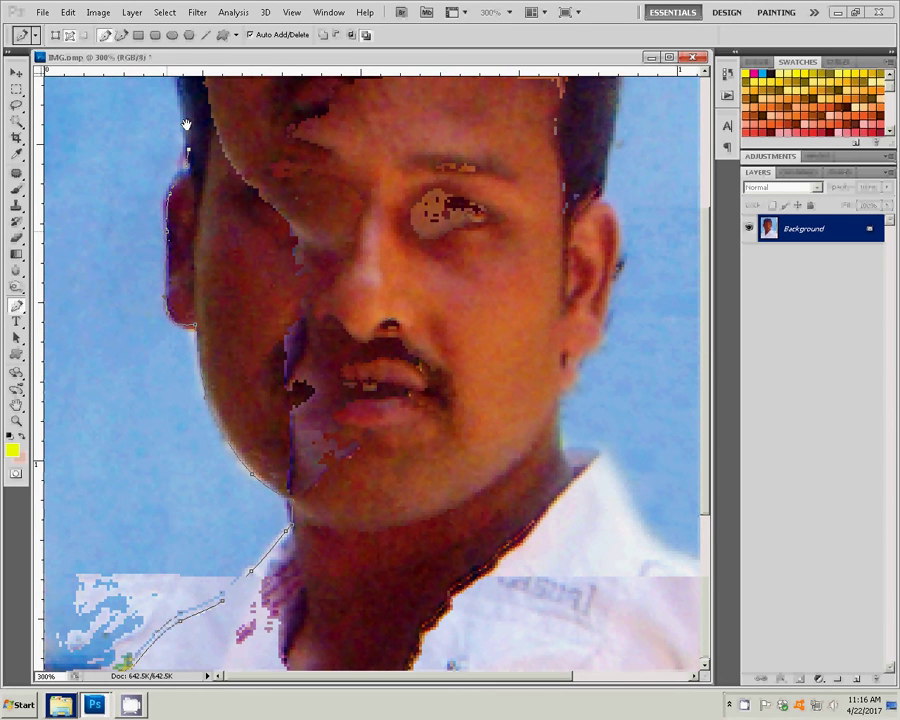
- Continue the path over the top of the head and down to the right shoulder
left_click_drag(186, 124, 195, 232)
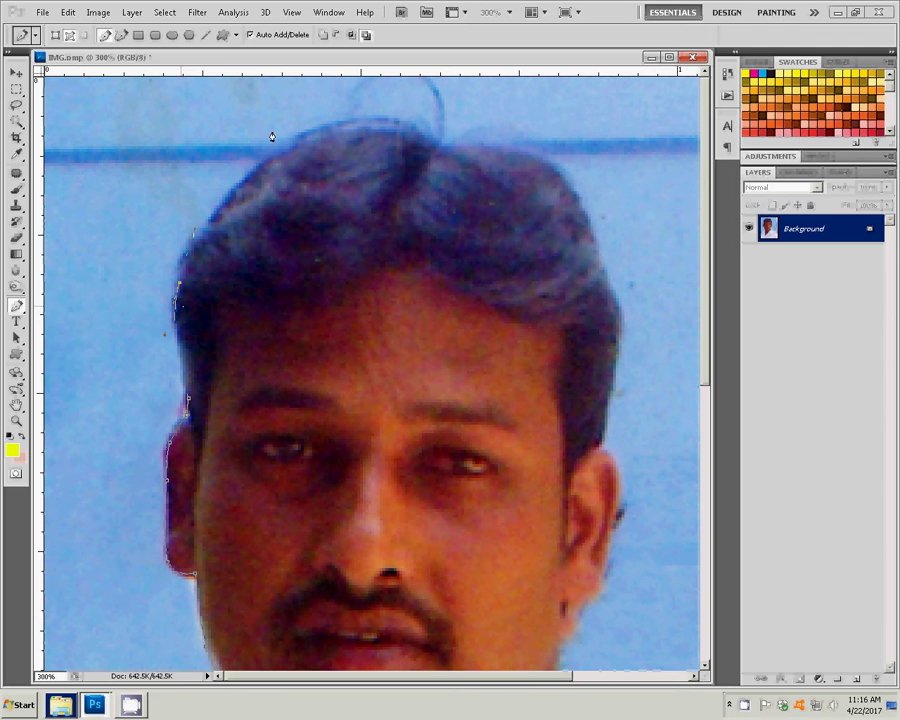
left_click(441, 148)
left_click_drag(599, 446, 609, 462)
mouse_move(600, 551)
left_mouse_down()
mouse_move(470, 276)
mouse_move(430, 319)
left_mouse_up()
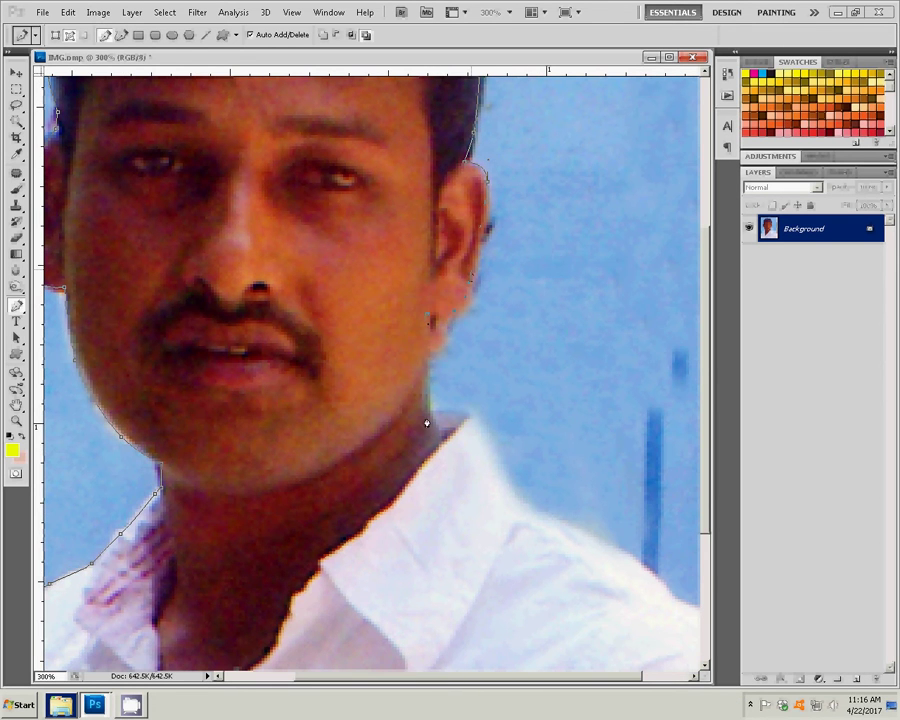
left_click_drag(467, 414, 484, 428)
left_click(500, 473)
left_click_drag(537, 517, 557, 526)
left_click(606, 546)
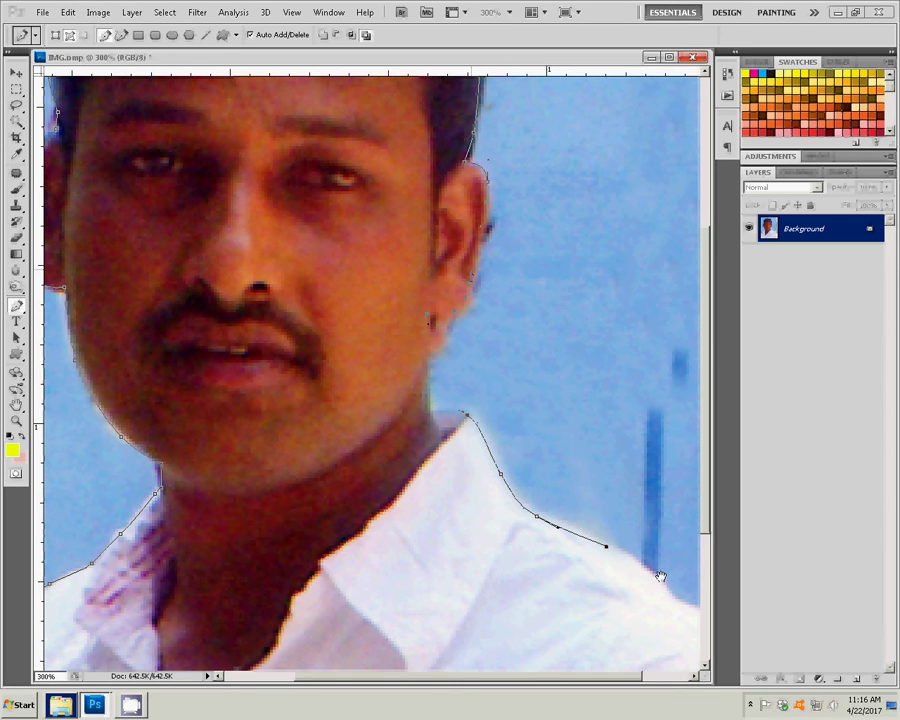
- Extend the path past the photo's corners and close it at the start point
mouse_move(660, 577)
left_mouse_down()
mouse_move(577, 337)
mouse_move(626, 380)
left_mouse_up()
left_click(640, 383)
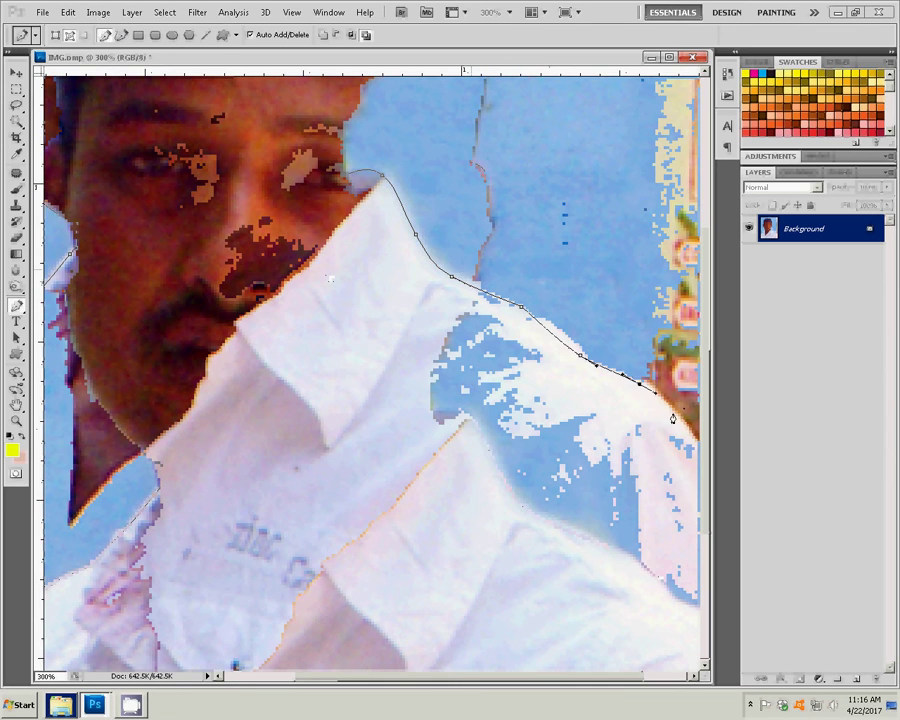
left_click(676, 418)
left_click(694, 444)
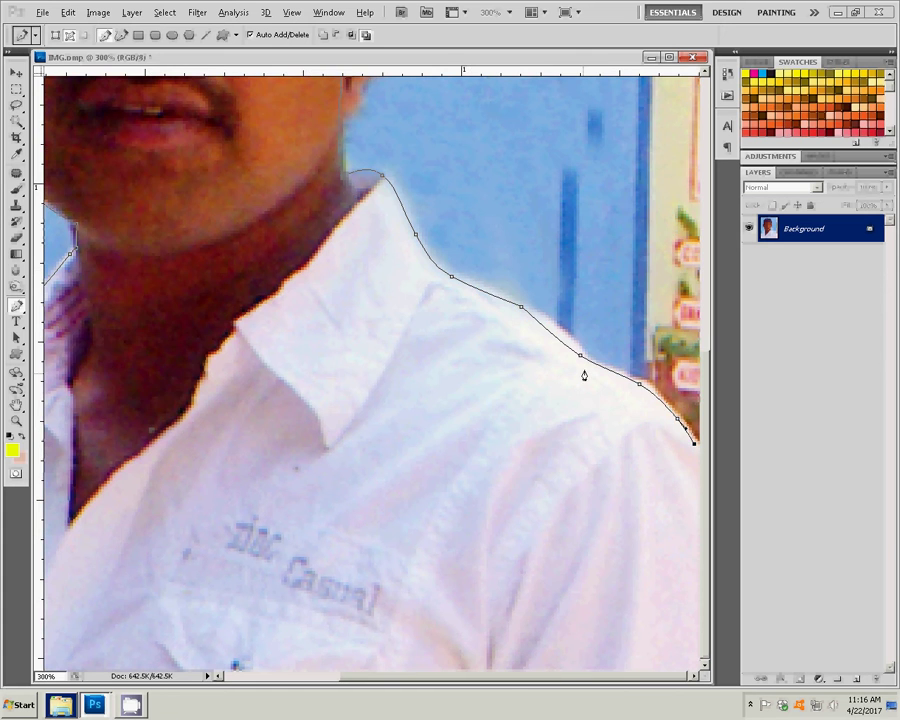
scroll(584, 375, "down", 2)
scroll(568, 372, "down", 1)
scroll(564, 372, "down", 1)
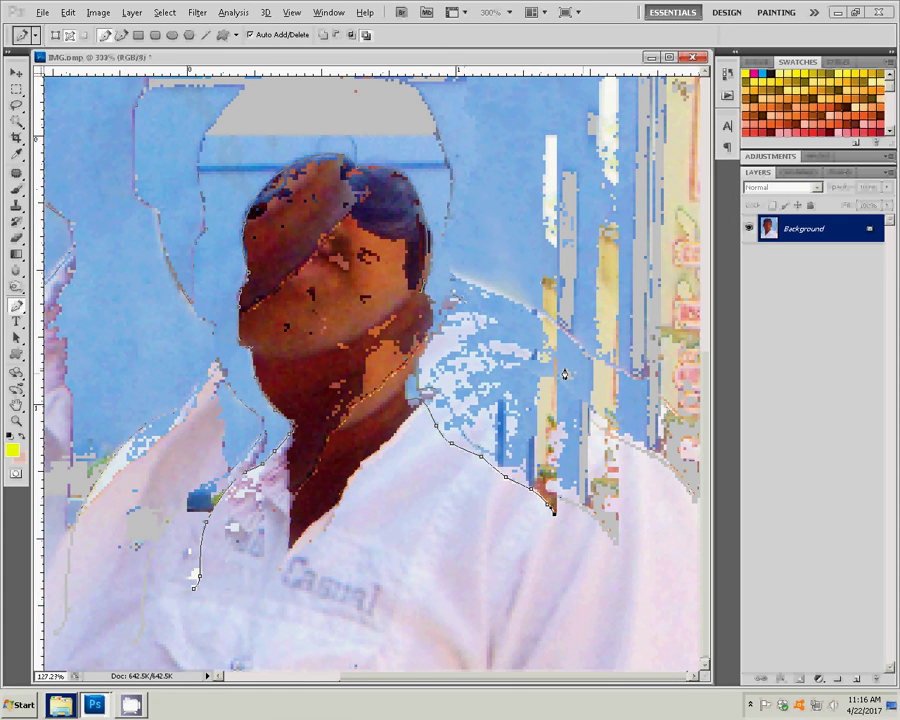
left_click(573, 121)
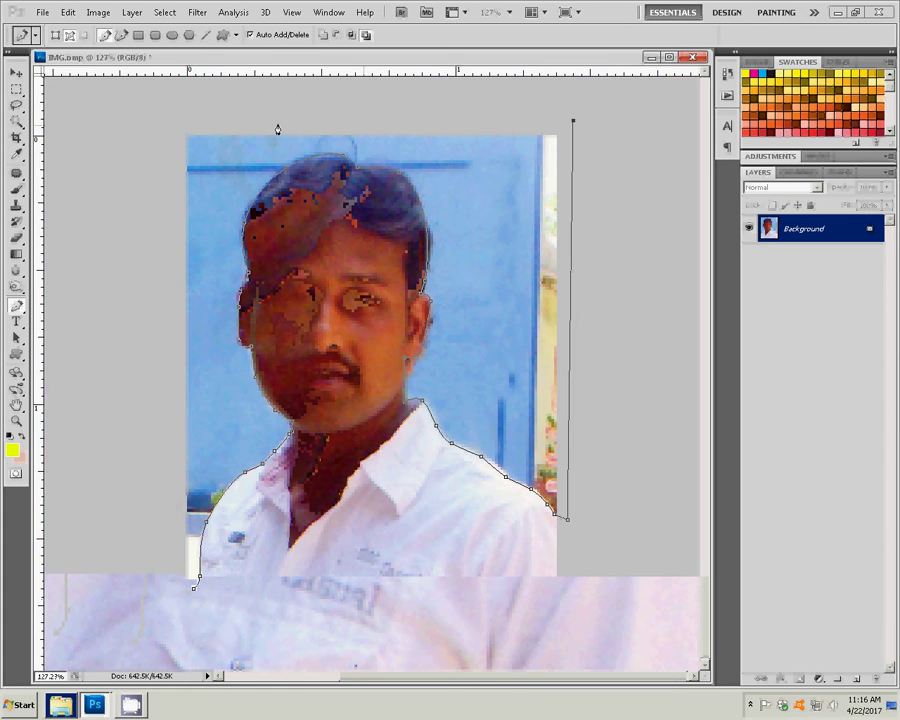
left_click(155, 119)
left_click(157, 614)
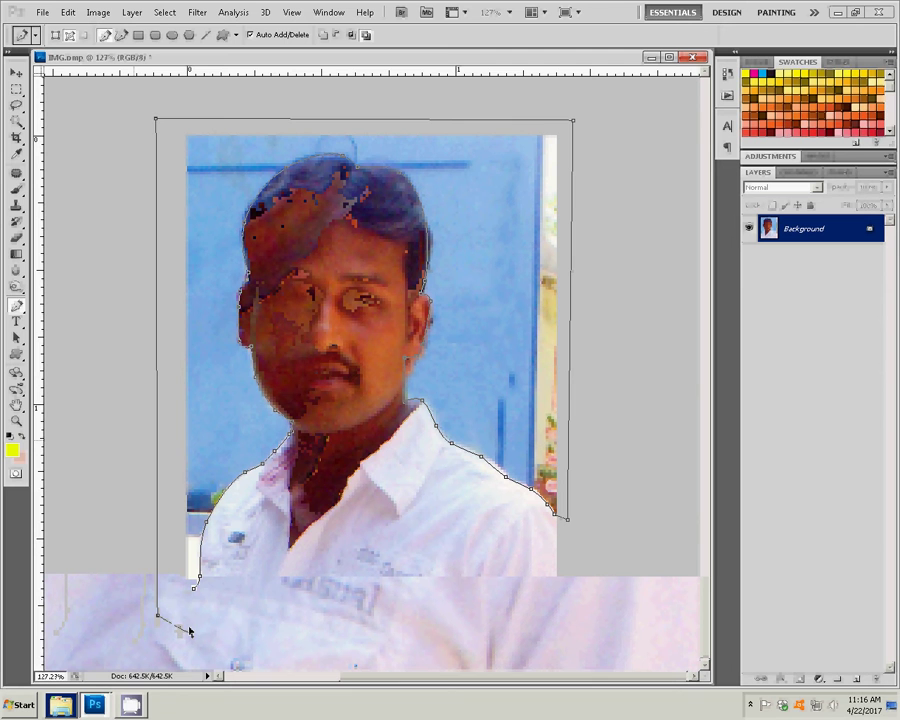
left_click(190, 632)
left_click(193, 604)
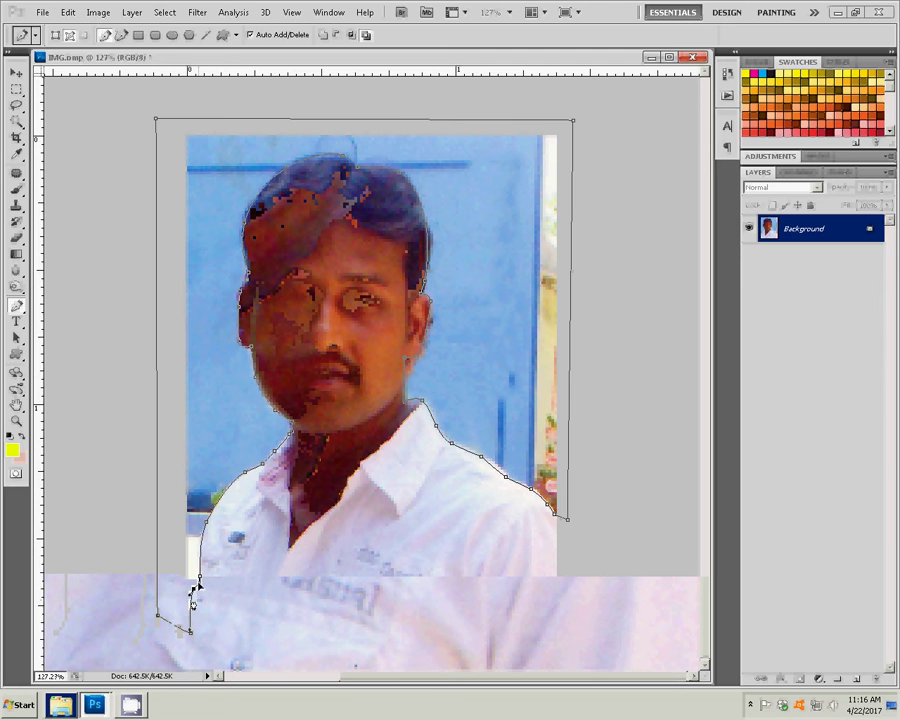
- Convert the closed path into a selection
right_click(291, 353)
left_click(310, 403)
left_click(508, 210)
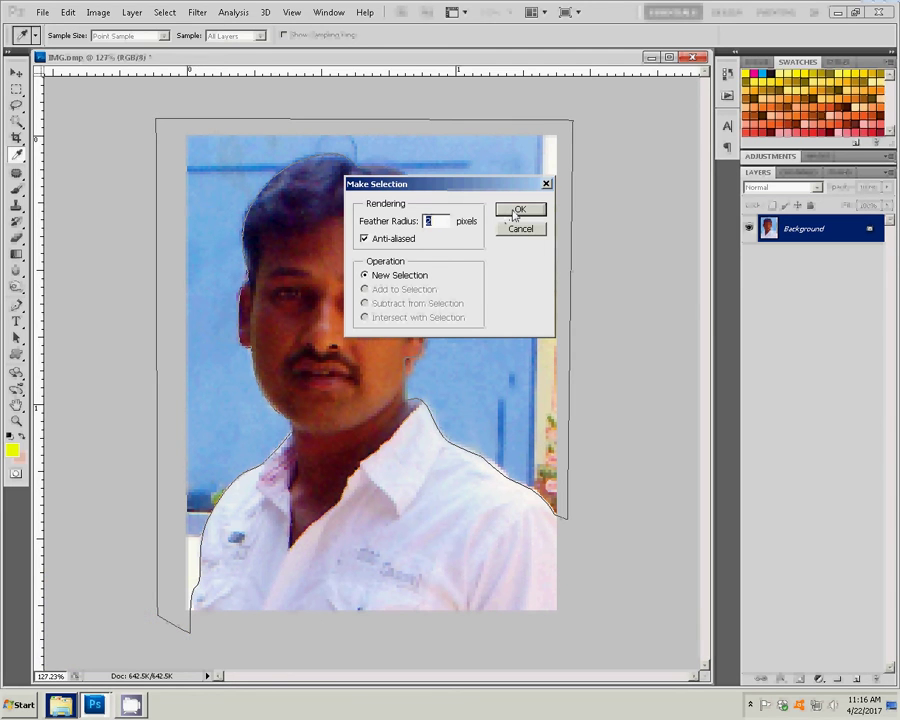
- Add a Solid Color fill layer in sky-blue 03b9e0 over the background area
left_click(828, 678)
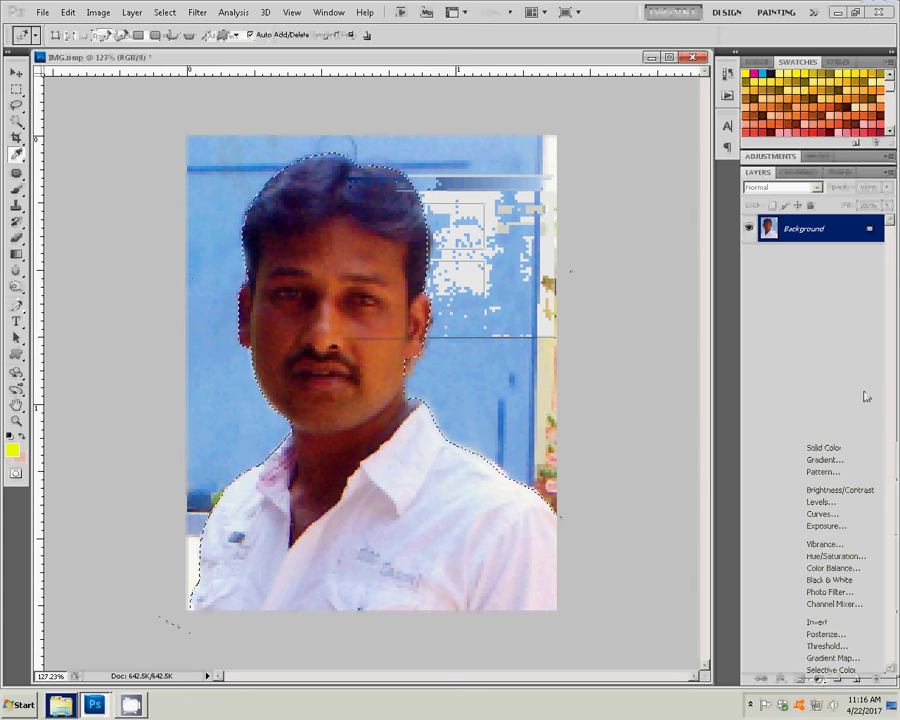
left_click(828, 448)
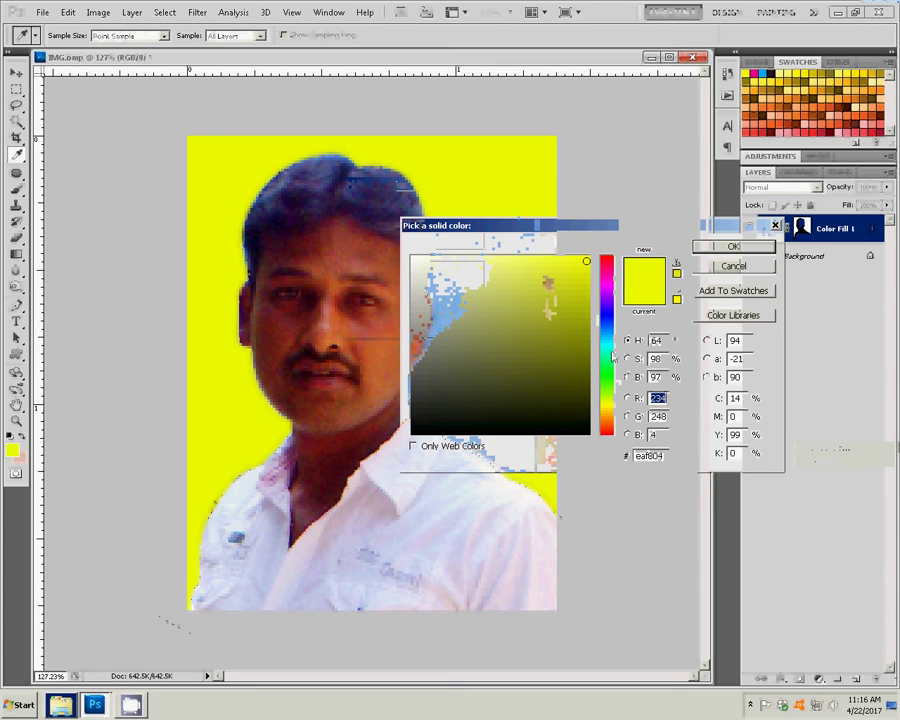
left_click_drag(606, 403, 606, 340)
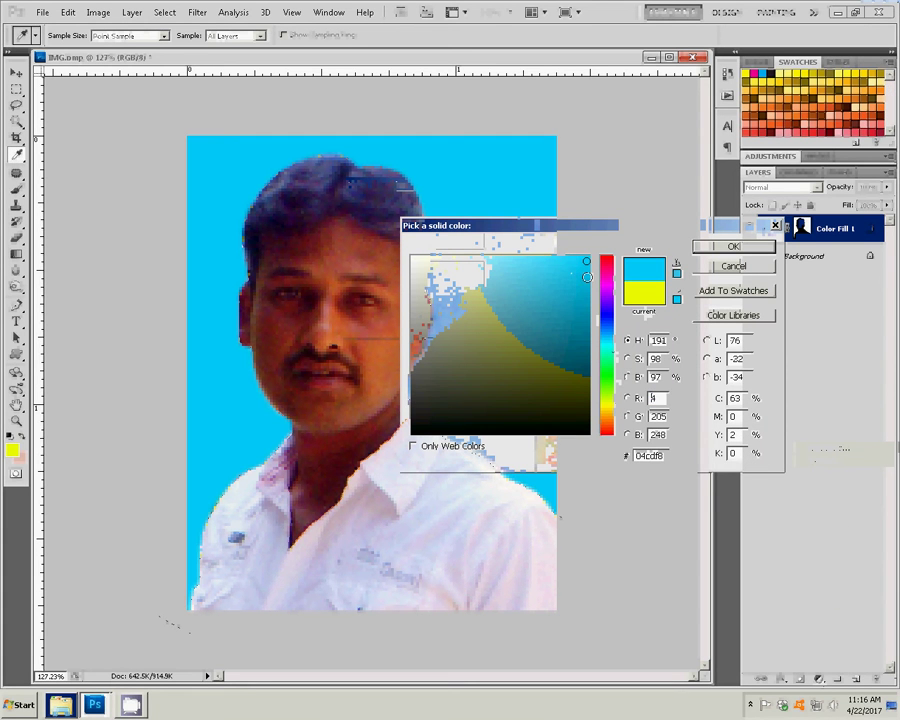
left_click(587, 277)
left_click(751, 250)
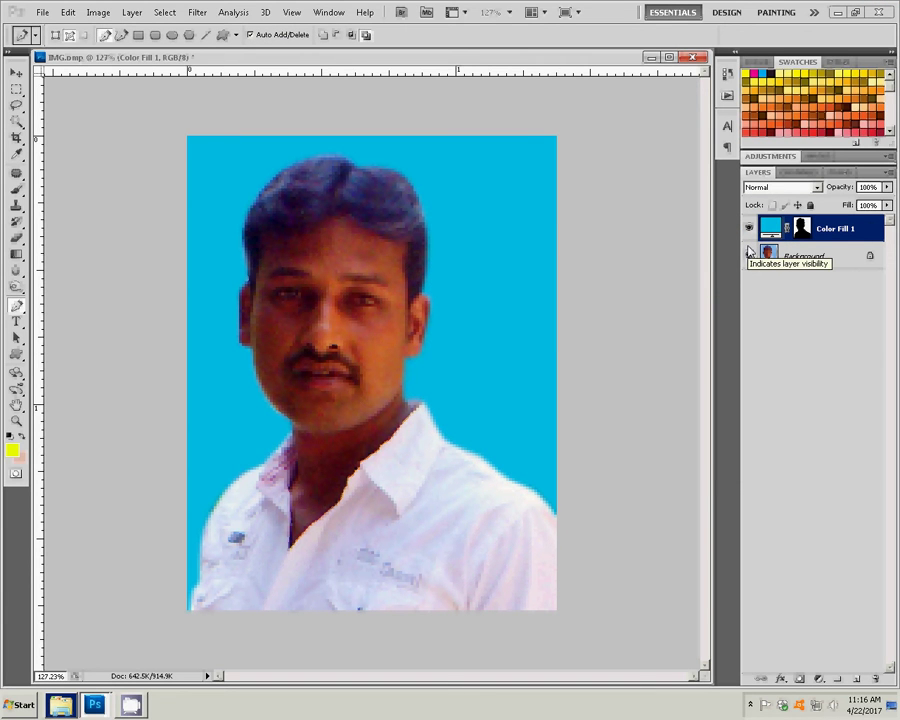
- Crop the head and shoulders to 3.5 × 4.5 cm at 300 pixels/inch
key("c")
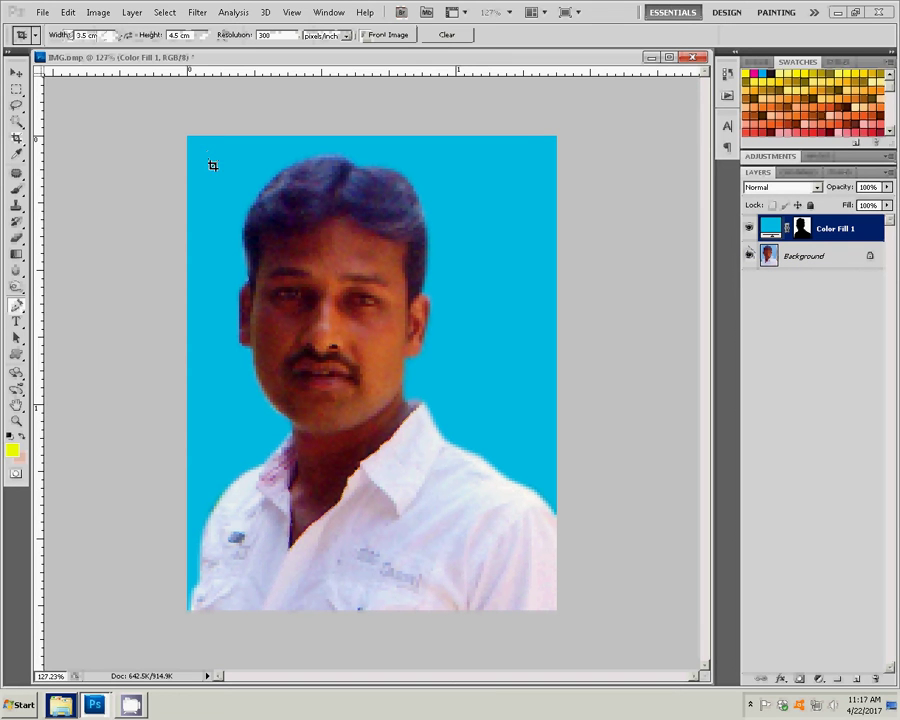
left_click_drag(202, 146, 595, 583)
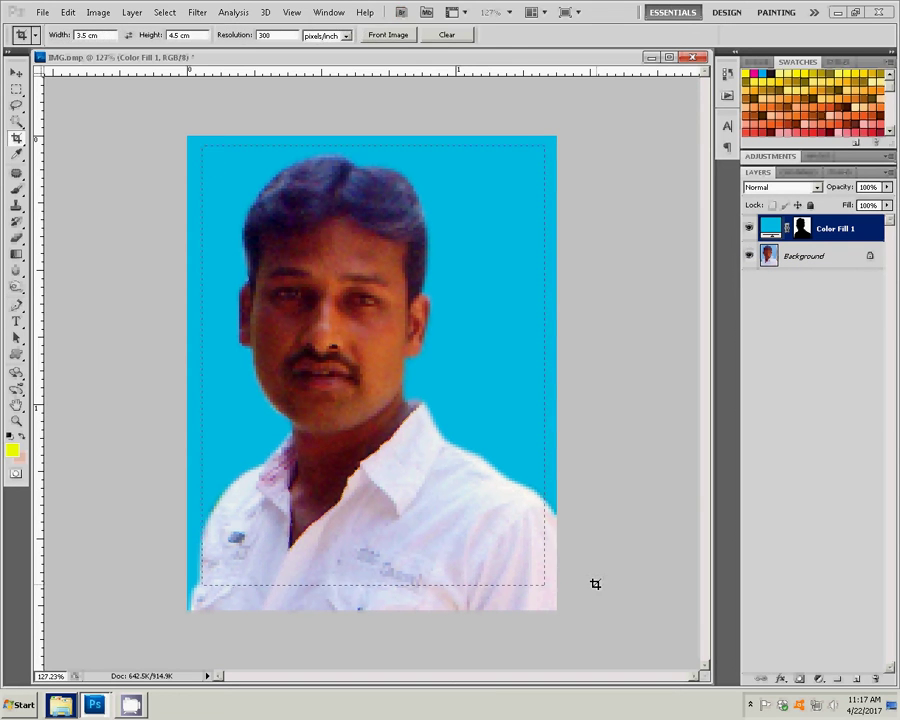
left_click_drag(422, 217, 420, 218)
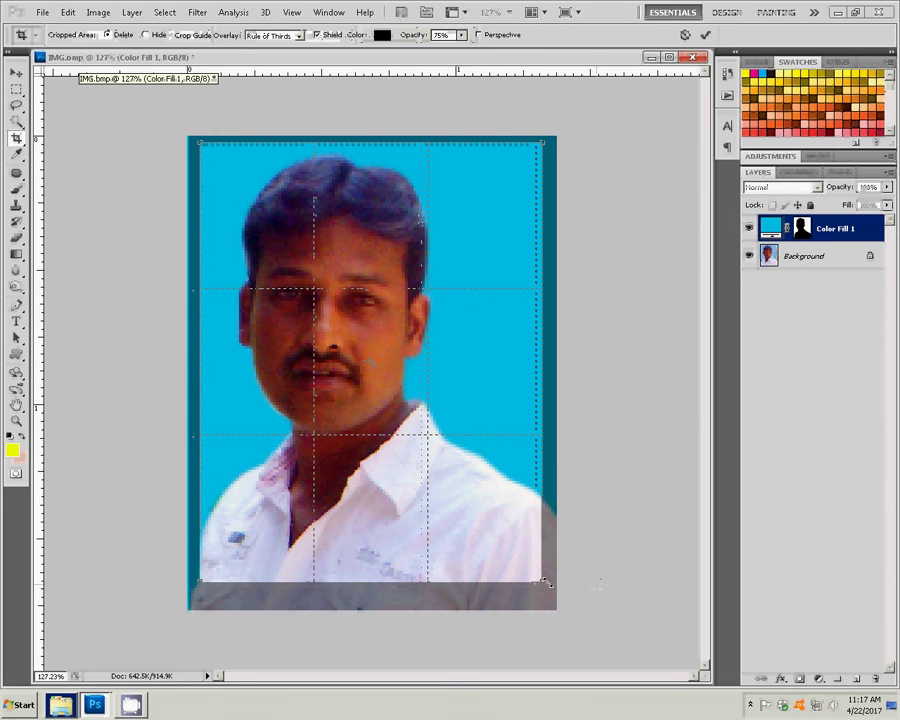
left_click_drag(540, 580, 527, 572)
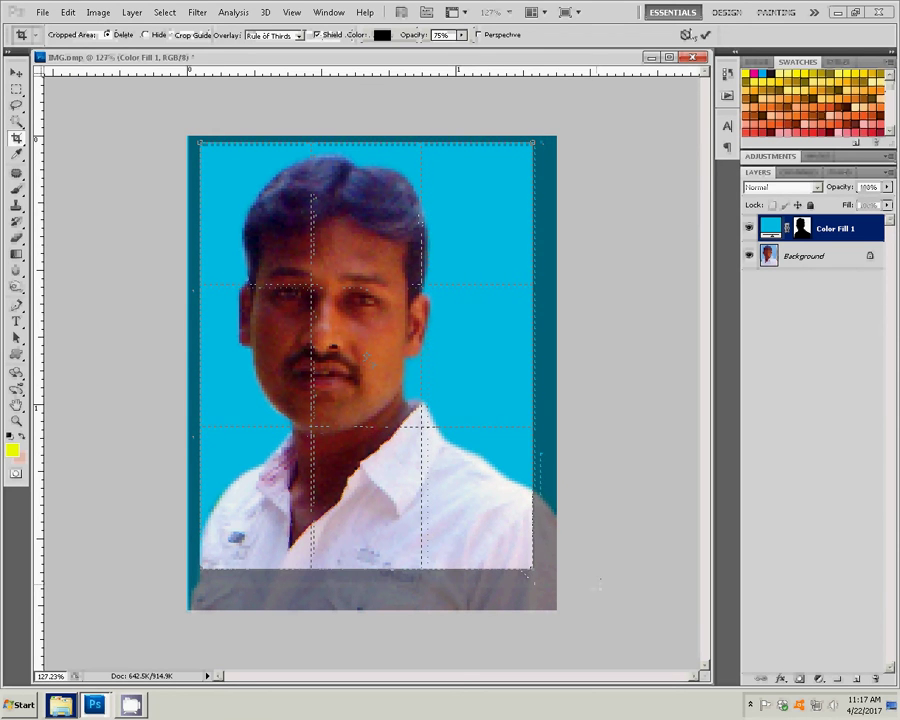
key("Return")
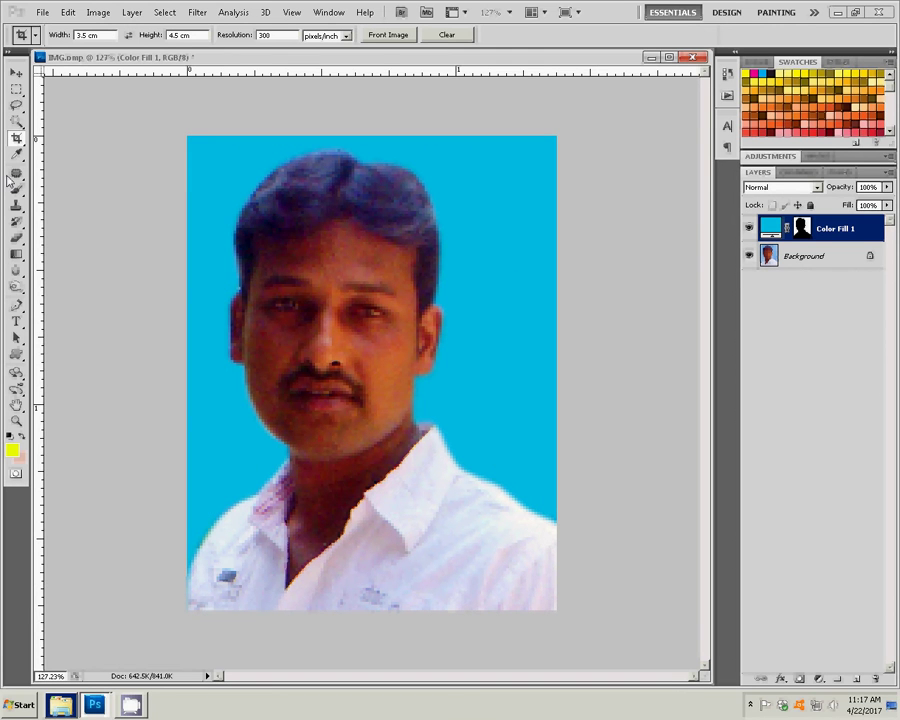
- Draw a loose Lasso selection around the man's head
left_click(16, 174)
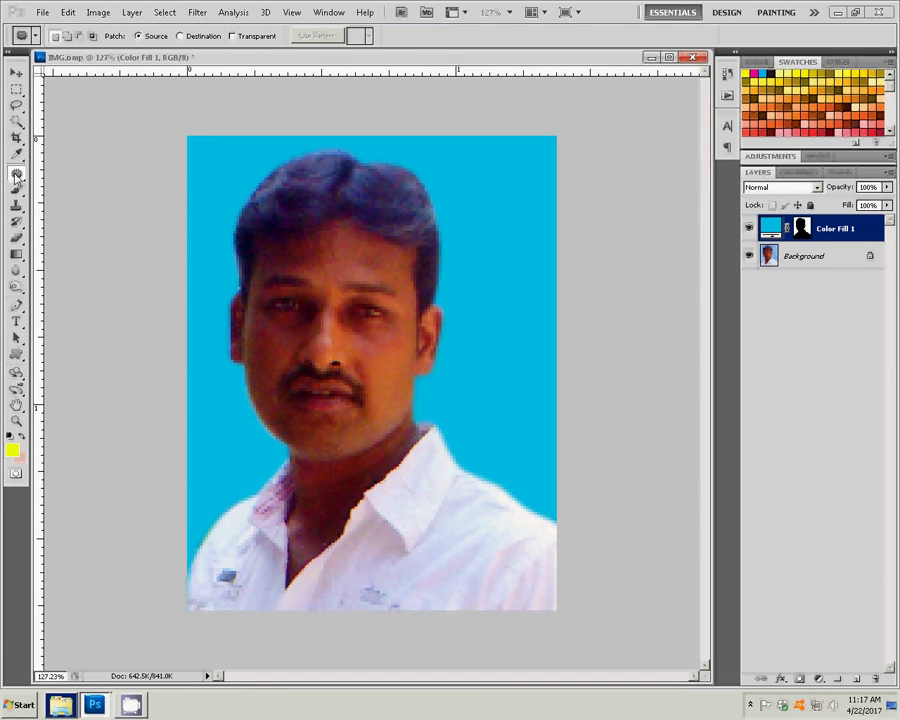
right_click(17, 176)
left_click(18, 108)
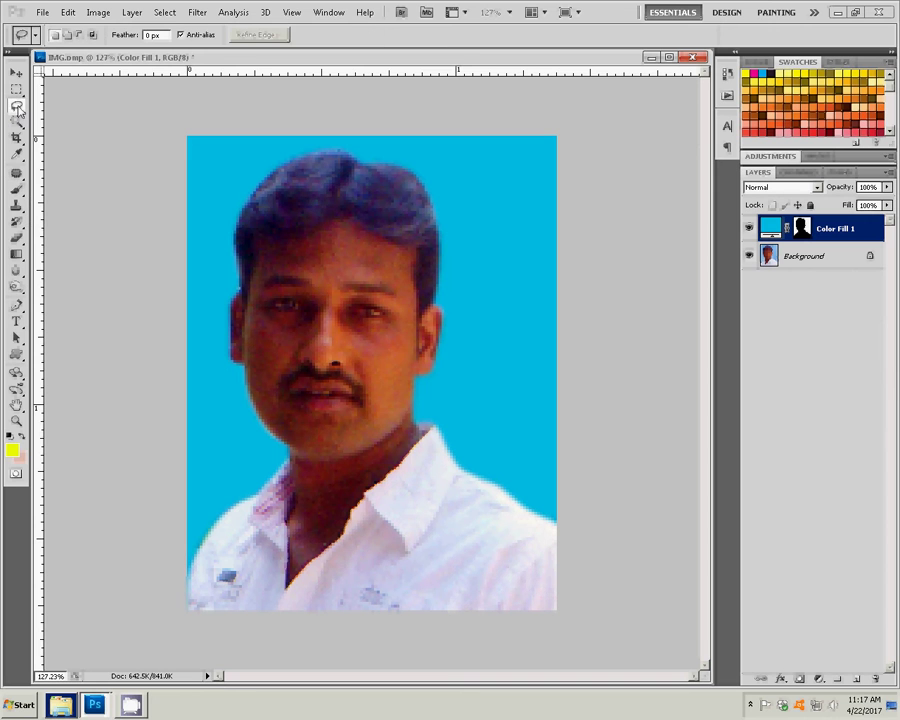
left_click_drag(220, 313, 474, 209)
mouse_move(404, 424)
left_mouse_down()
mouse_move(336, 461)
mouse_move(218, 318)
left_mouse_up()
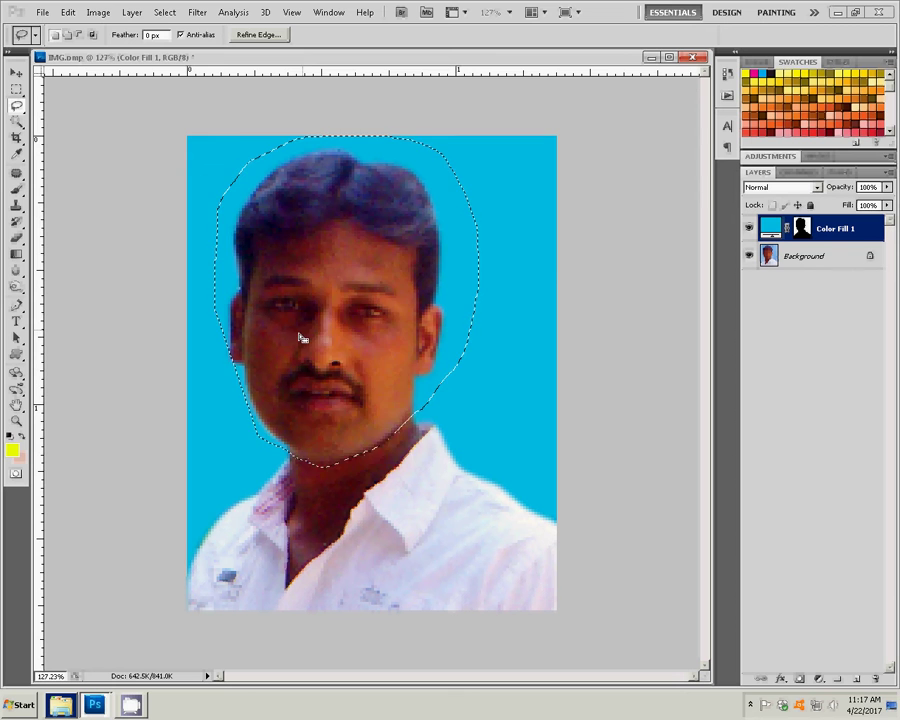
- Feather the selection by 2 px and copy it from Background onto a new layer
right_click(310, 262)
left_click(335, 292)
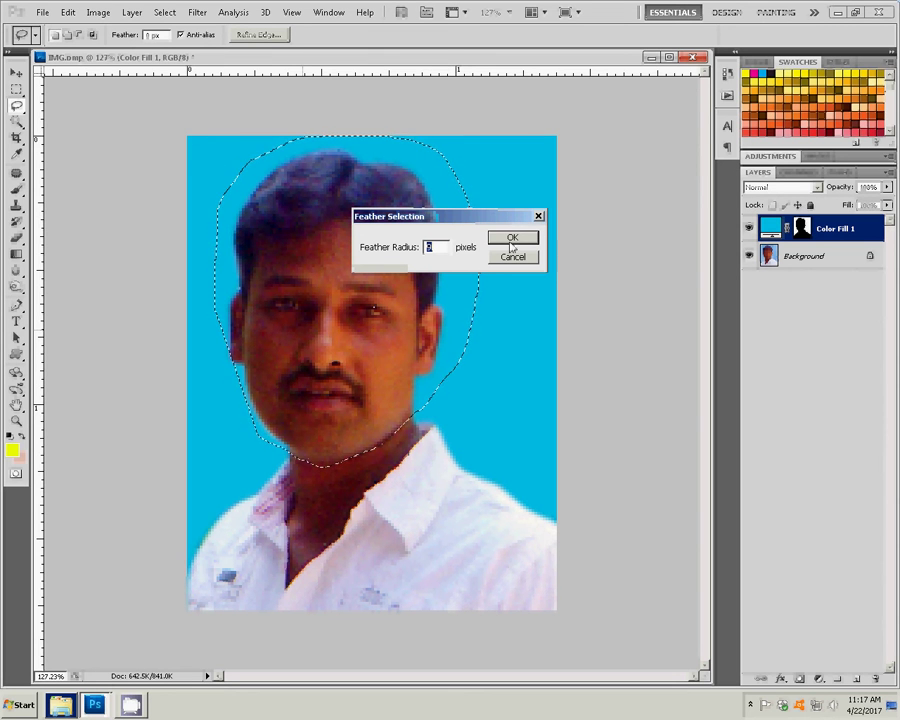
type("2")
left_click(510, 240)
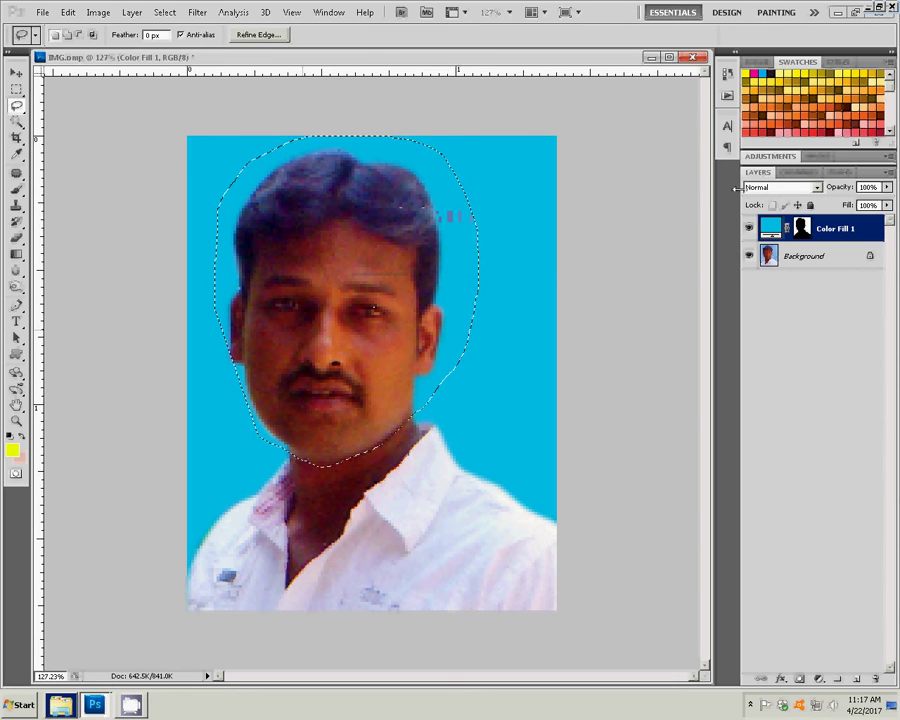
left_click(822, 257)
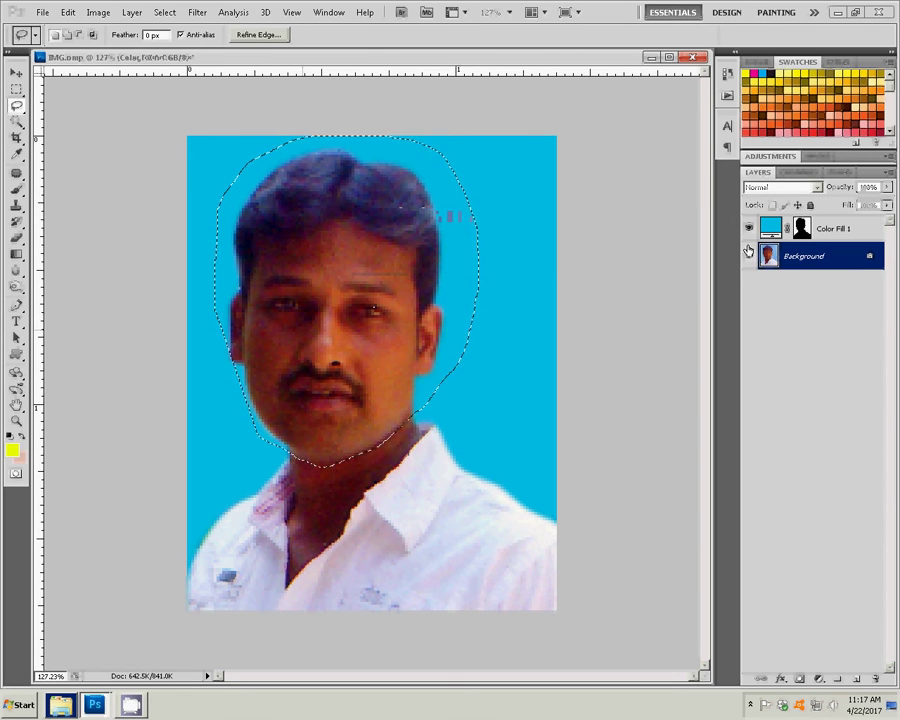
key("ctrl+j")
- Cancel a trial rotation of the face layer, then flatten everything into one Background
key("v")
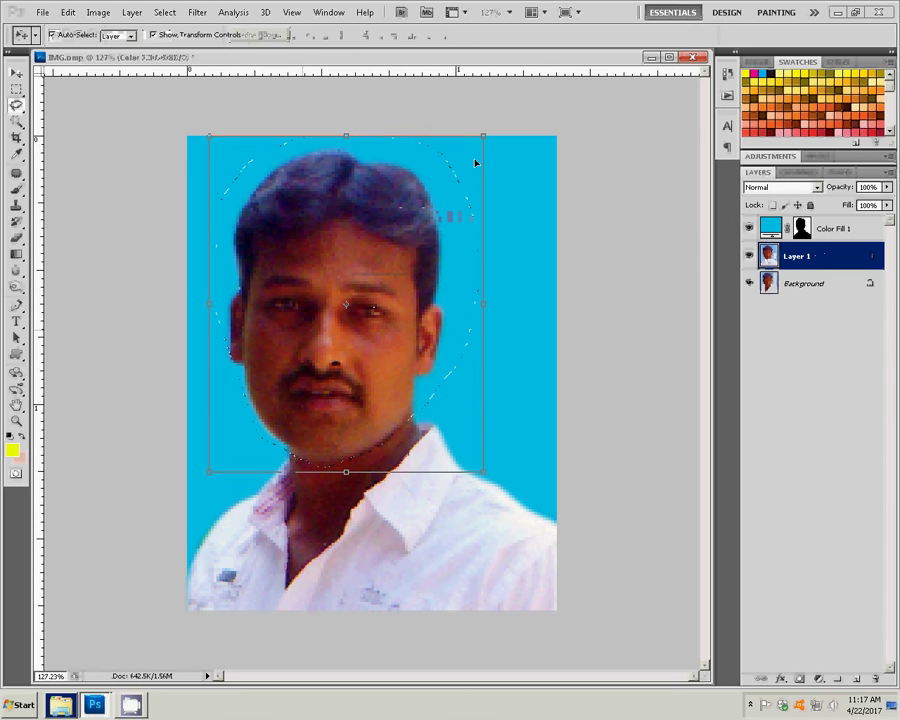
mouse_move(484, 129)
left_mouse_down()
mouse_move(504, 122)
mouse_move(494, 118)
left_mouse_up()
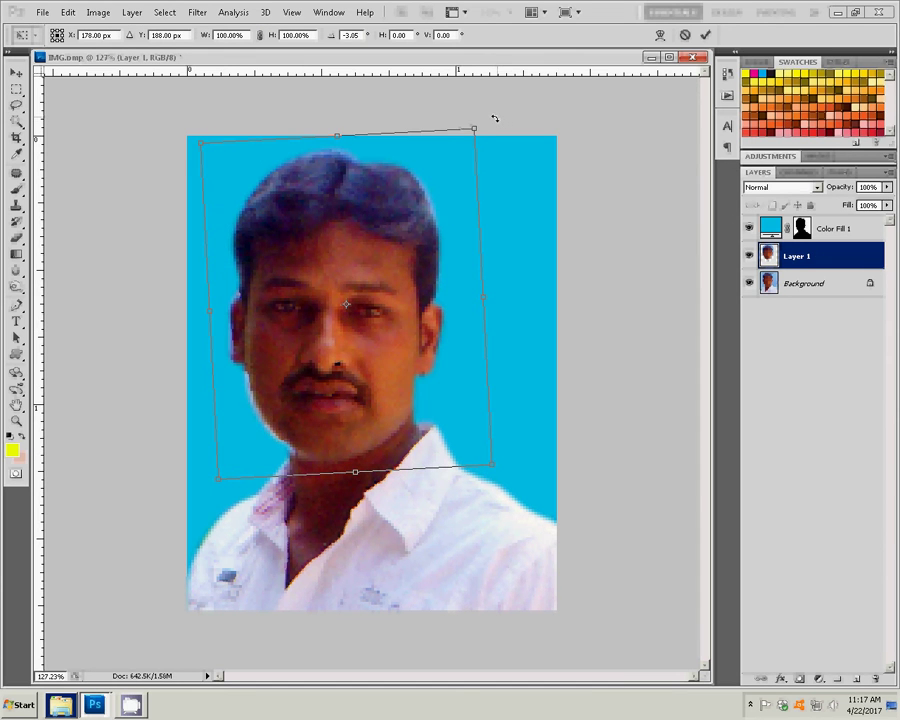
key("Escape")
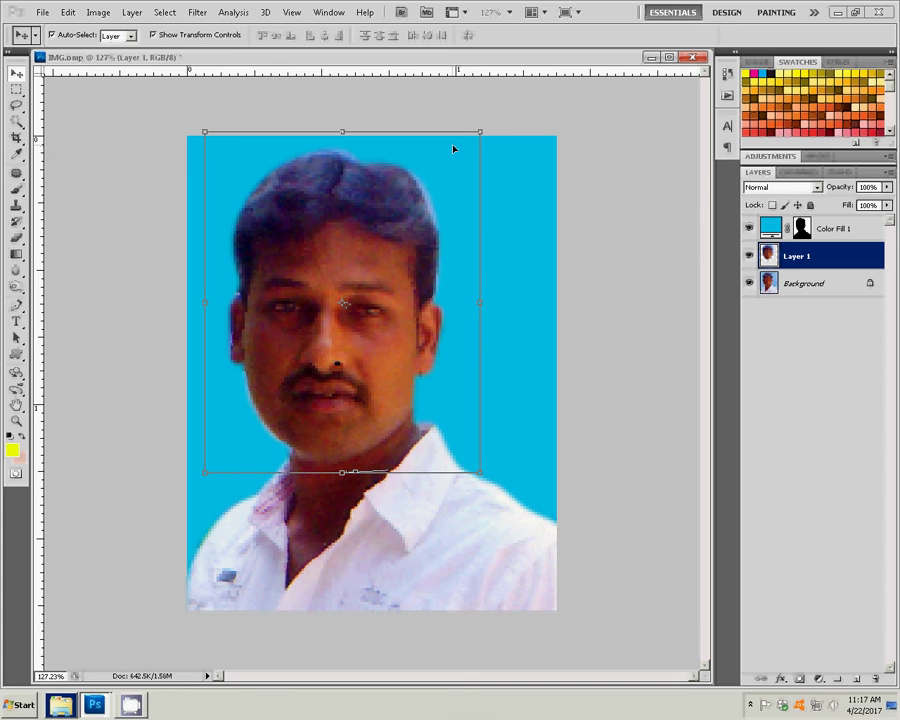
left_click(260, 413)
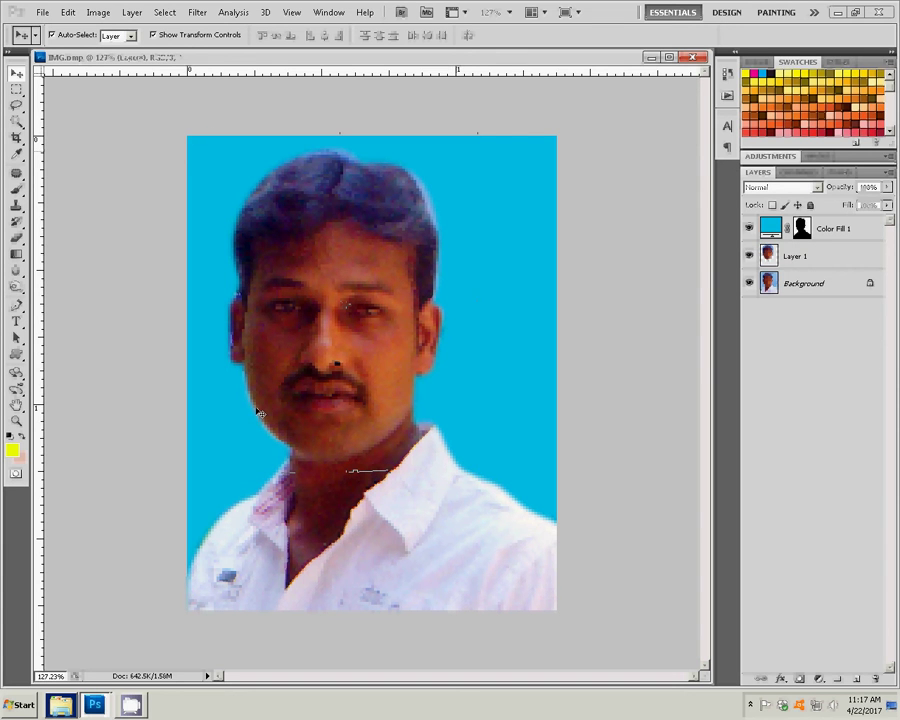
key("ctrl+shift+e")
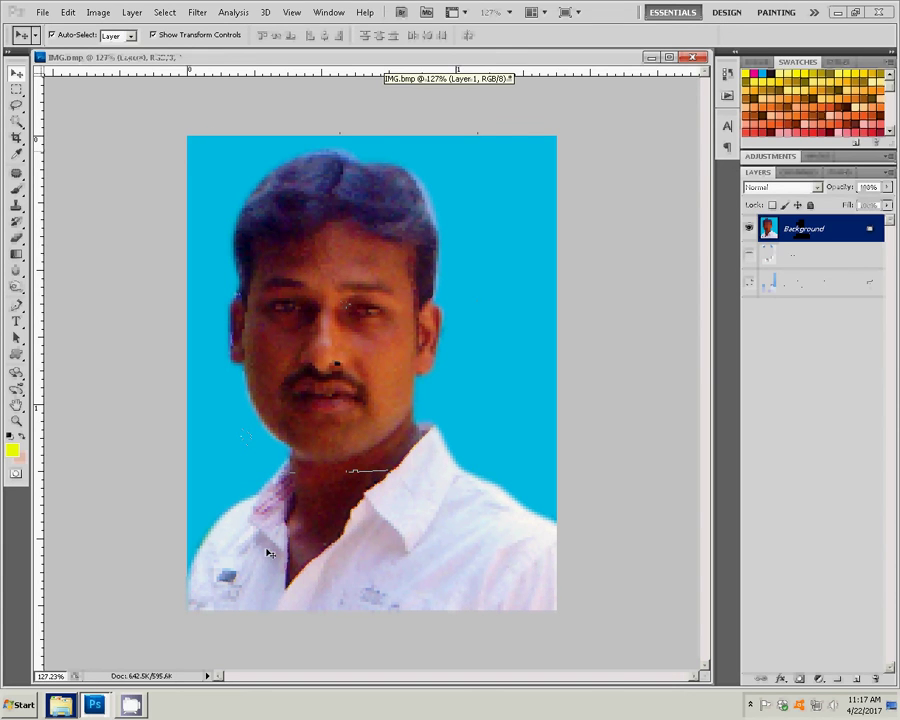
key("z")
left_click(300, 408)
left_click(259, 376)
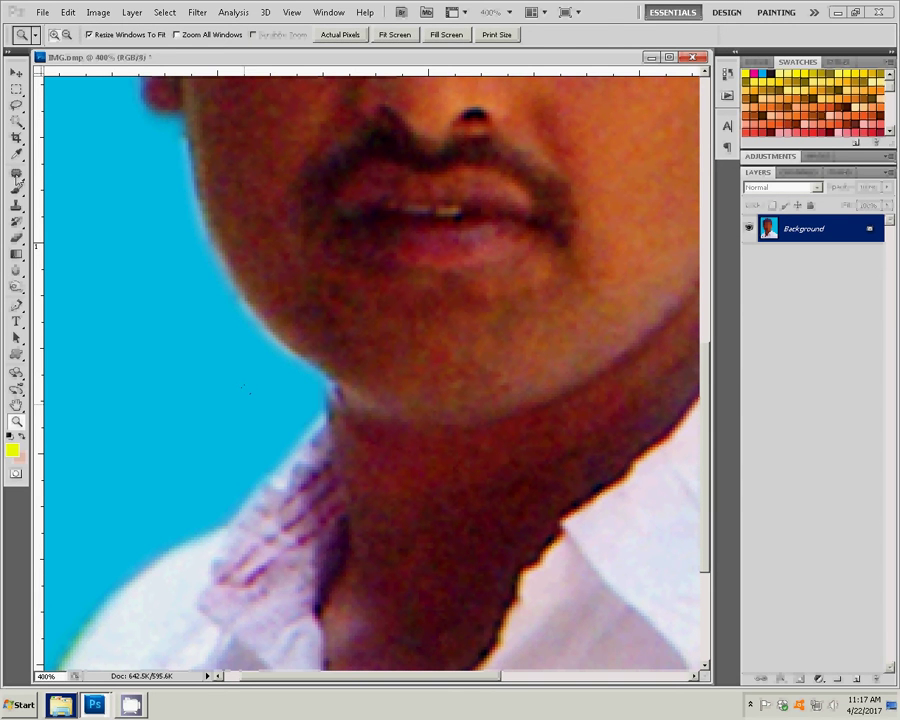
left_click(15, 206)
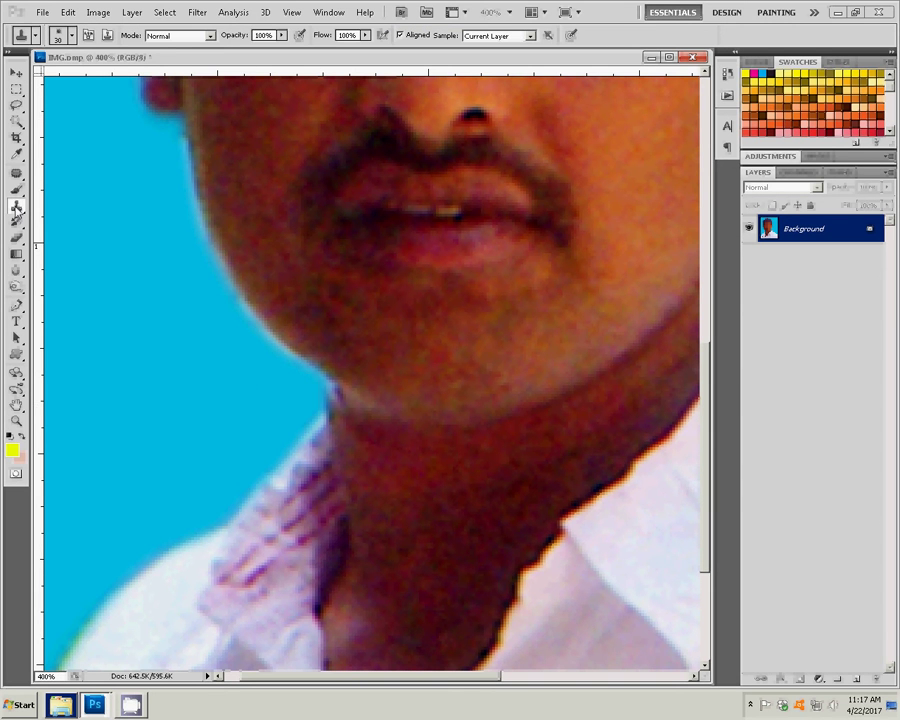
key("bracketleft")
key("bracketleft")
key("bracketleft")
left_click(263, 419, "alt")
left_click(340, 330)
key("ctrl+z")
left_click(16, 424)
left_click(394, 410)
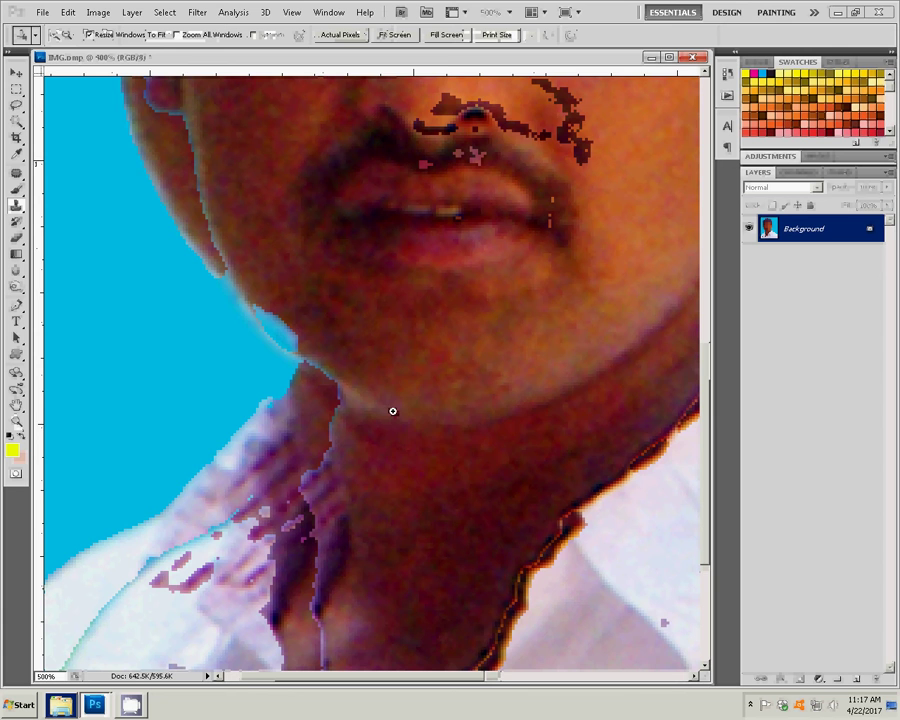
right_click(394, 412)
left_click(411, 419)
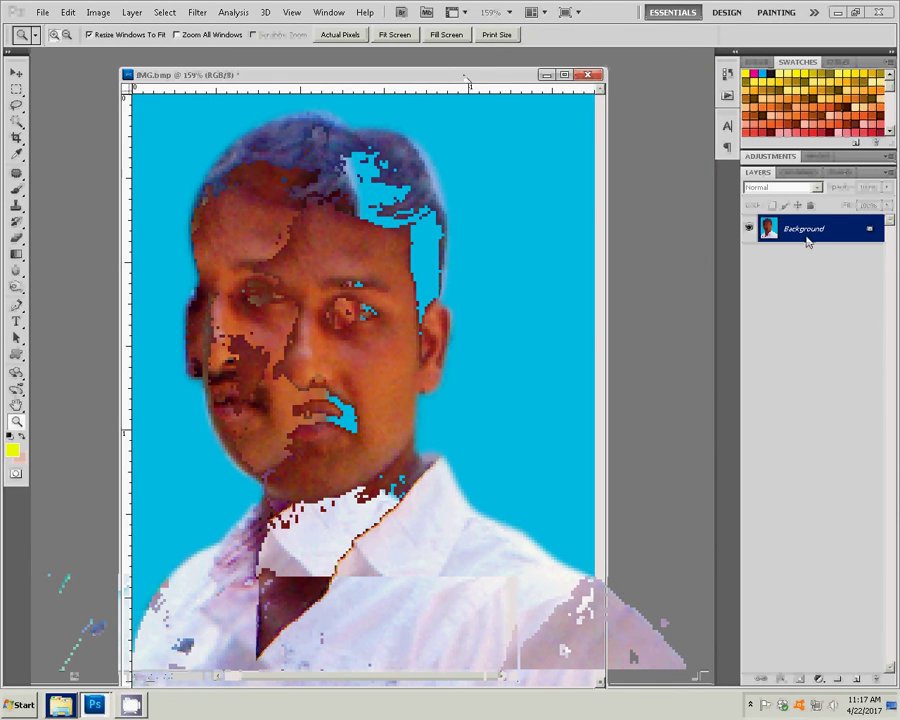
- Duplicate the Background layer as Background copy
right_click(808, 235)
left_click(822, 259)
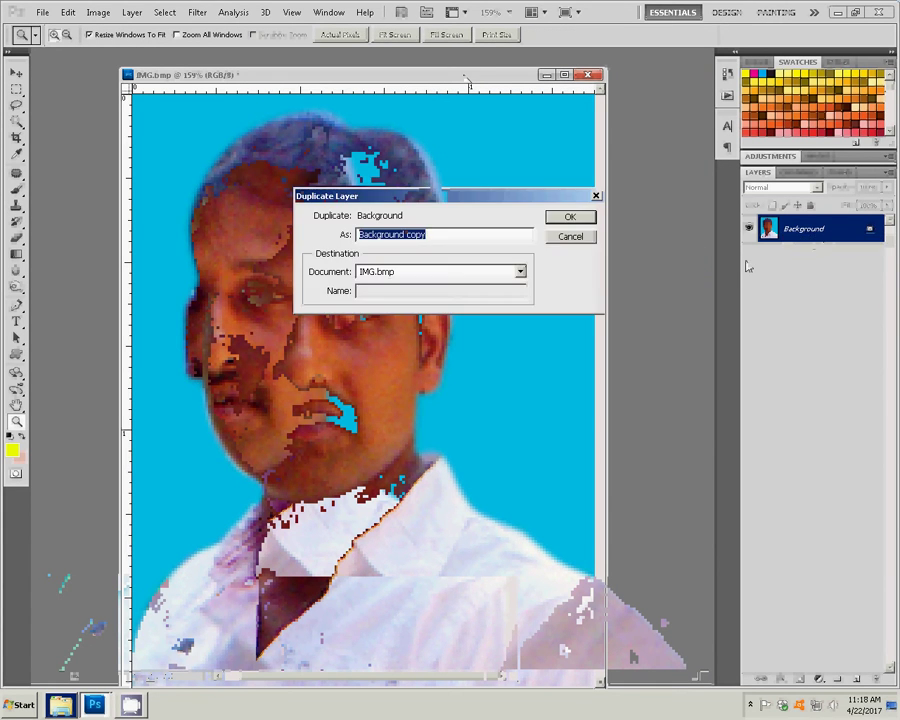
left_click(573, 215)
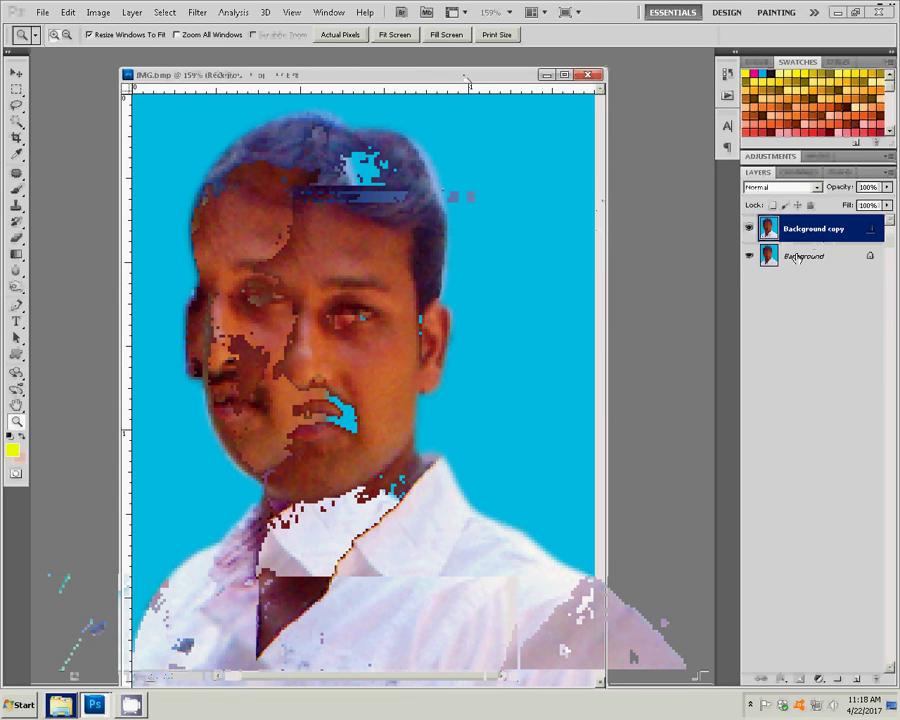
- Apply the Magic Pro filter with Graininess 88 to the original Background layer
left_click(795, 257)
left_click(197, 12)
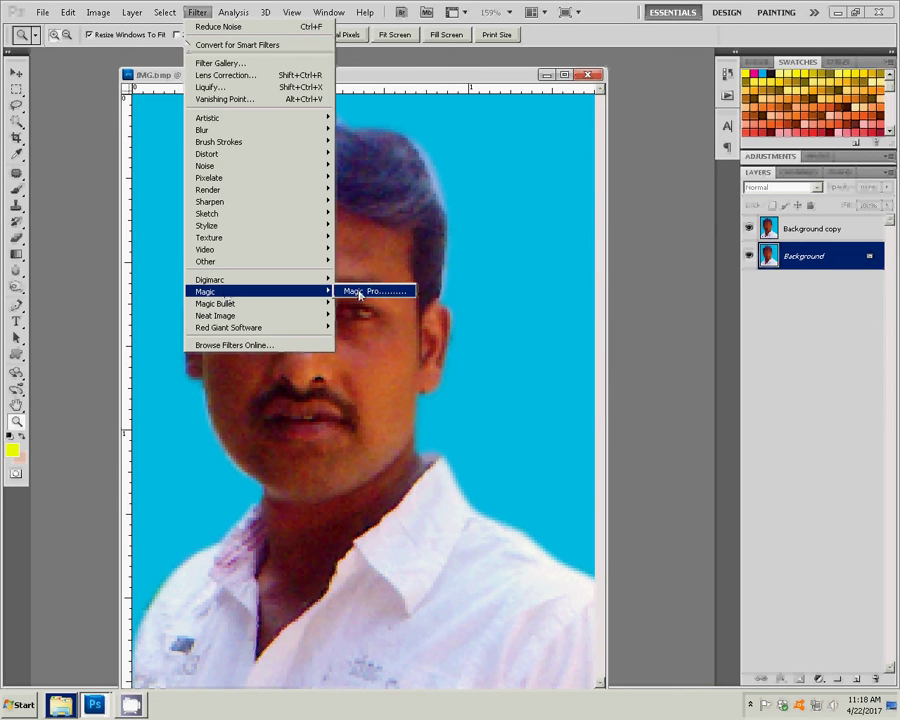
left_click(359, 292)
double_click(501, 306)
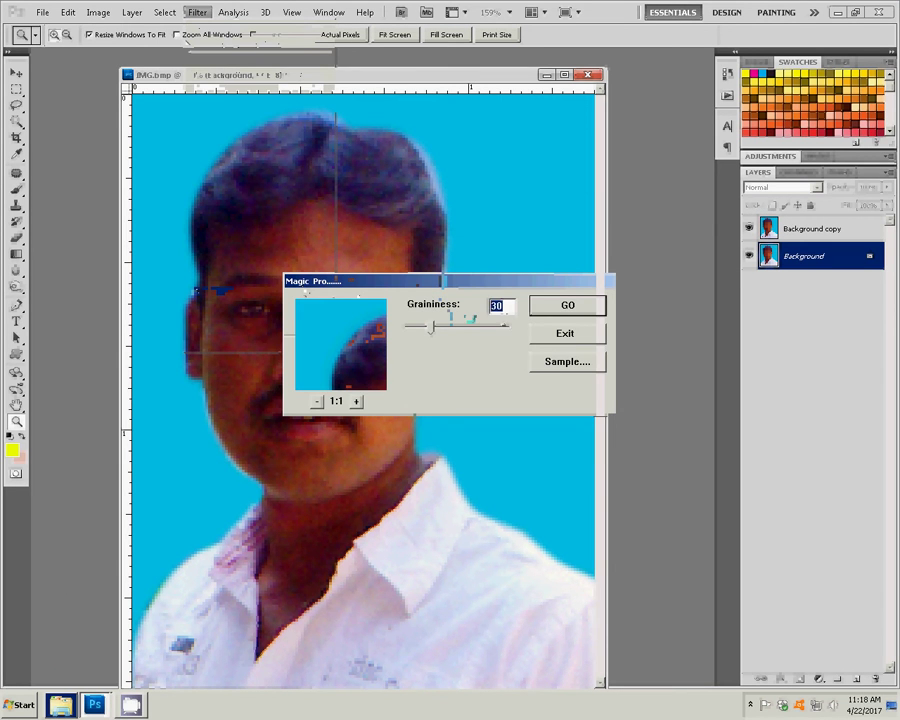
type("88")
left_click(575, 307)
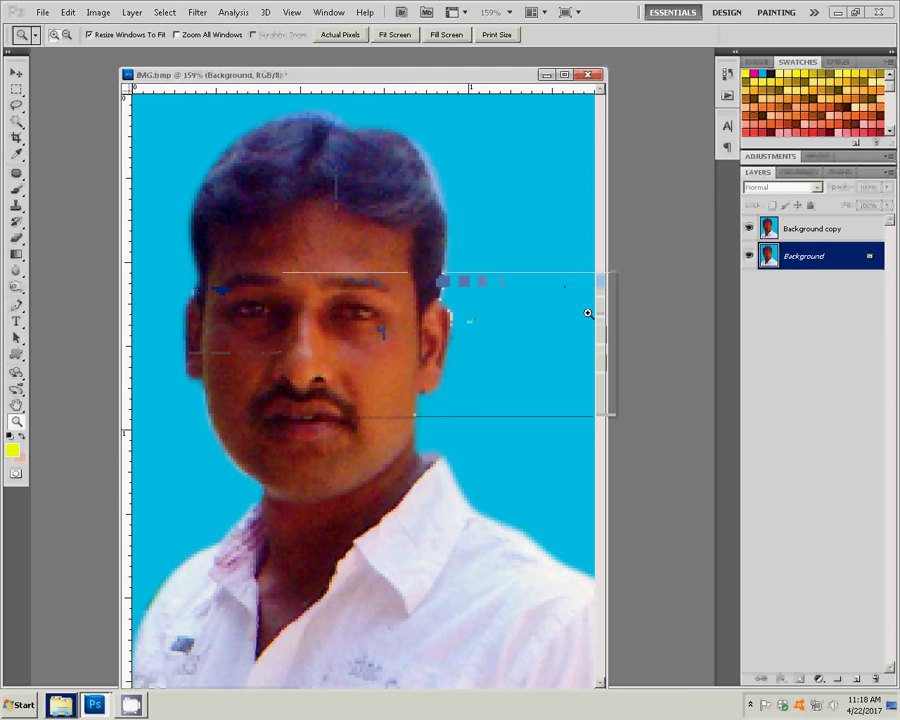
left_click(810, 231)
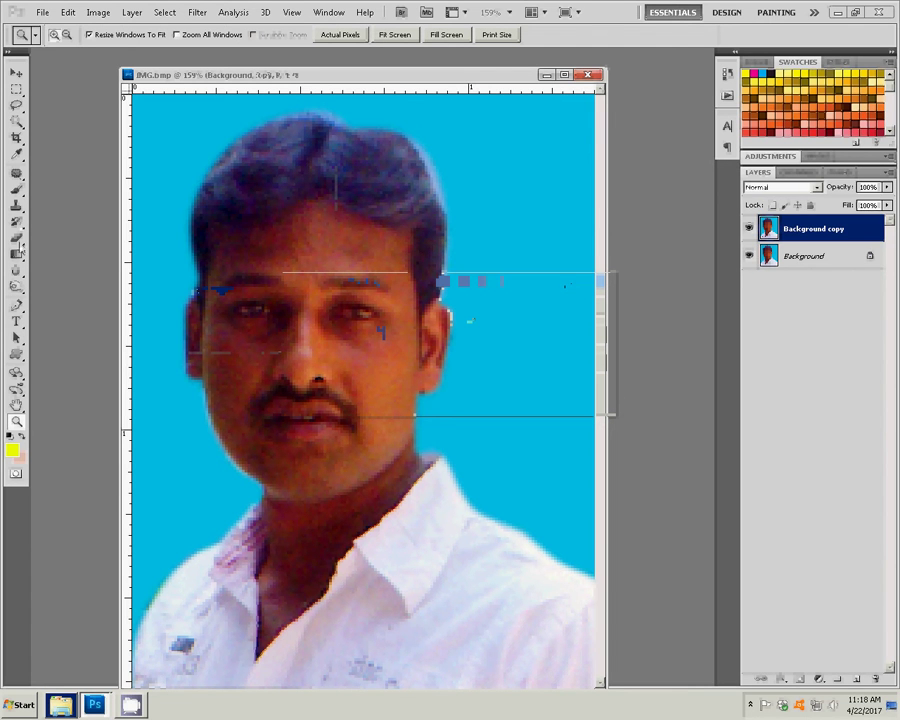
- Erase parts of the Background copy over the face with the Eraser at 37% opacity
left_click(17, 240)
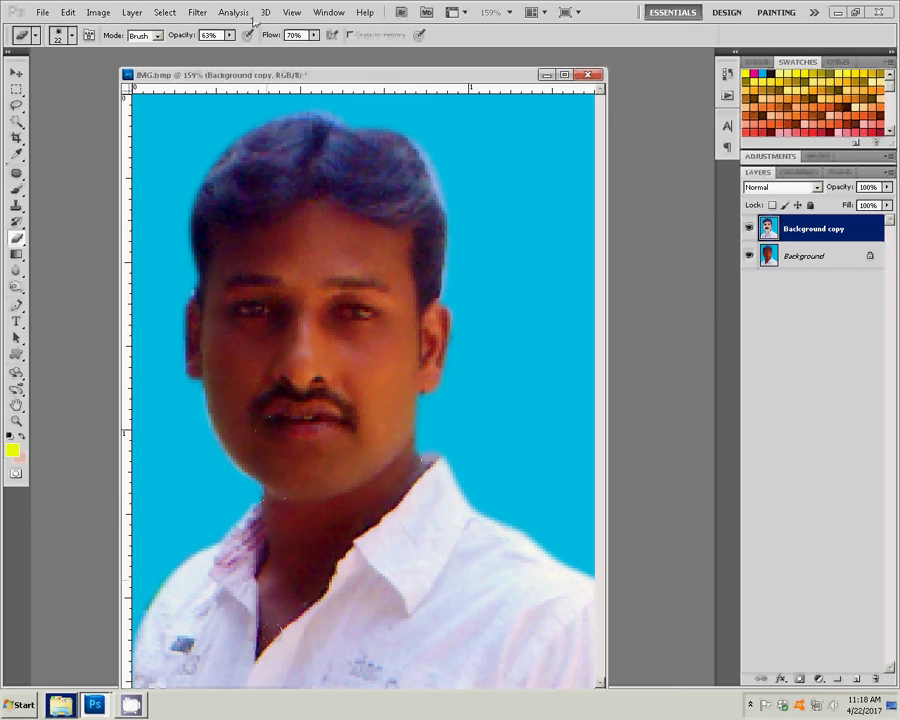
left_click_drag(229, 35, 212, 50)
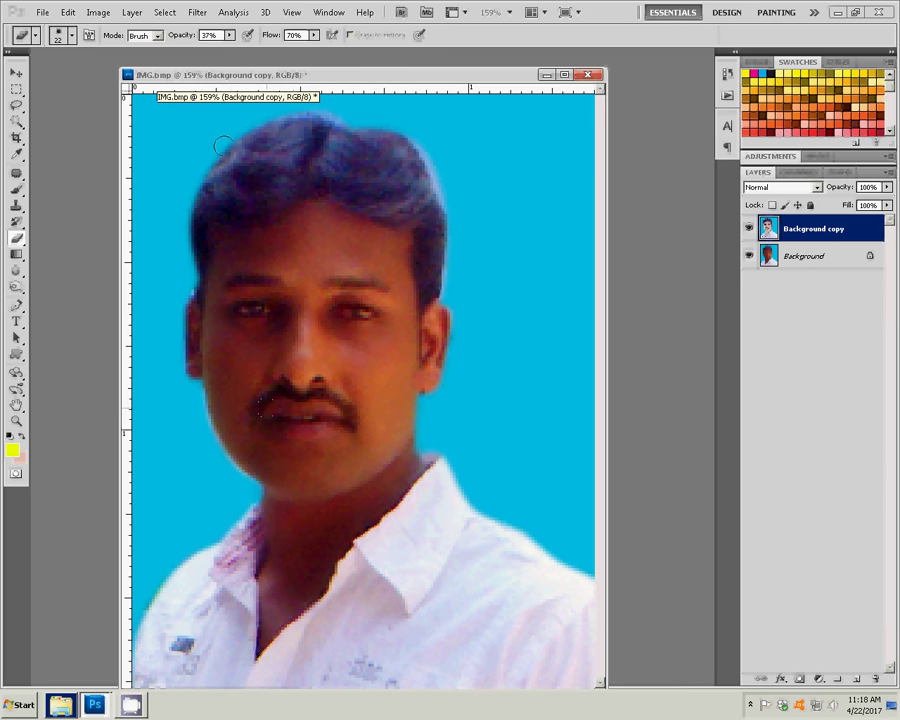
key("o")
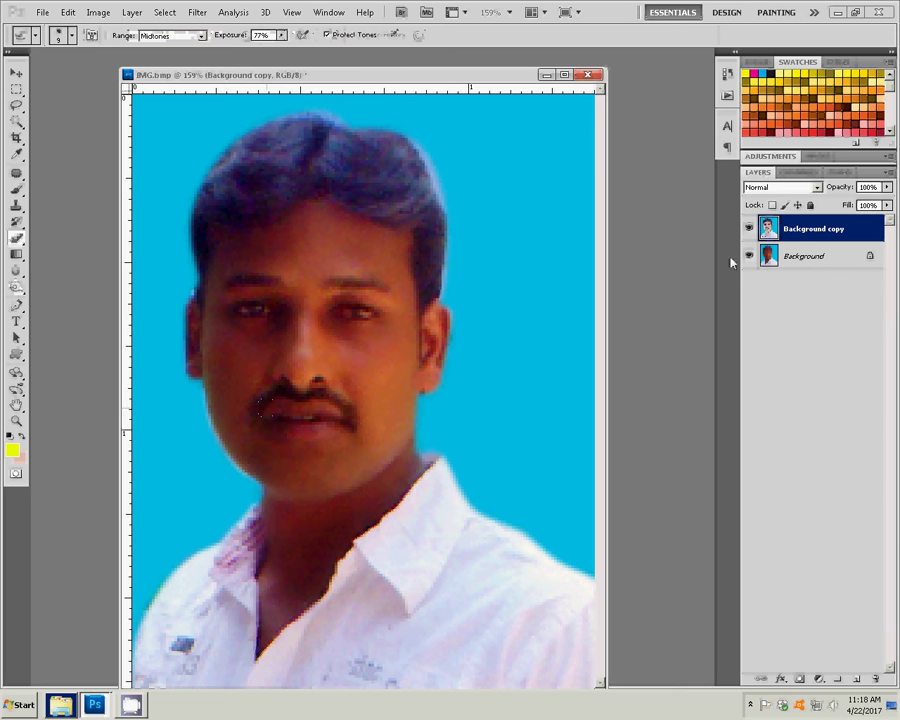
- Merge Background copy down, then burn the upper-left hair with a 30 px brush
right_click(833, 231)
left_click(785, 475)
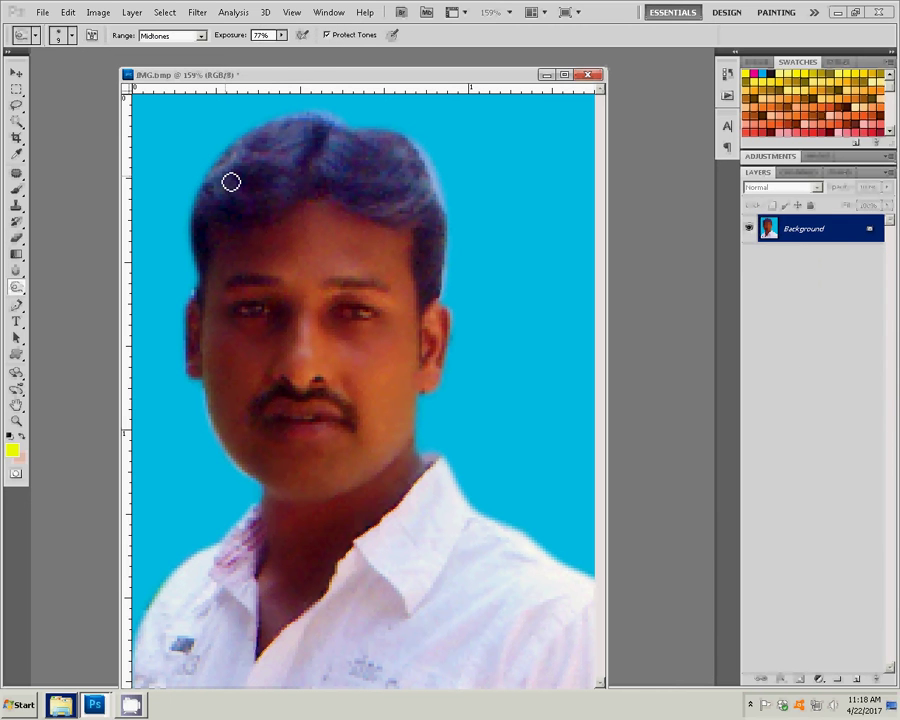
key("bracketright")
right_click(233, 178)
left_click_drag(254, 203, 261, 204)
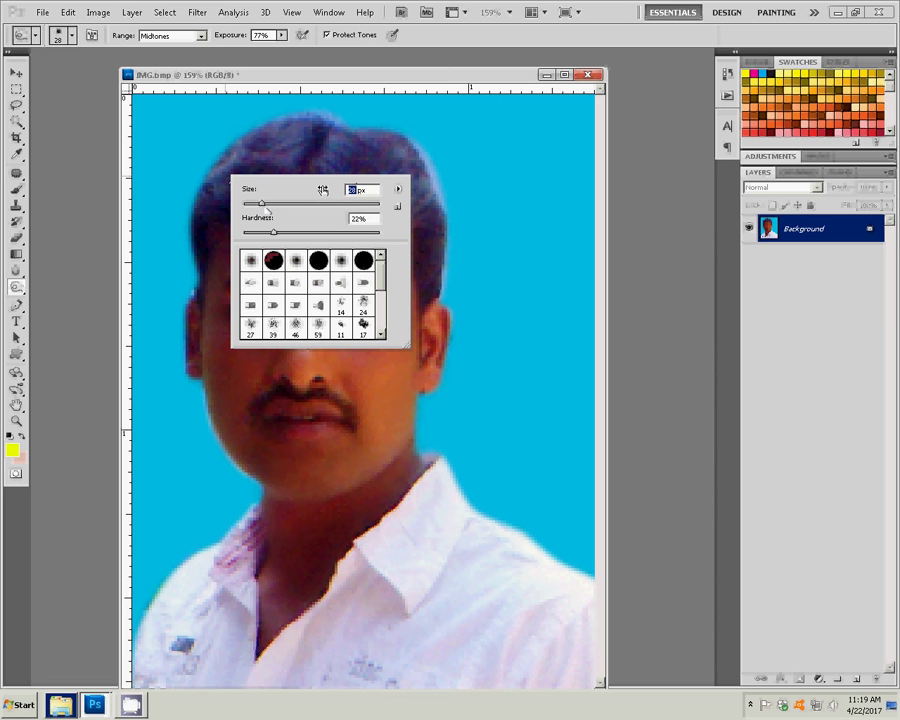
type("30")
key("Return")
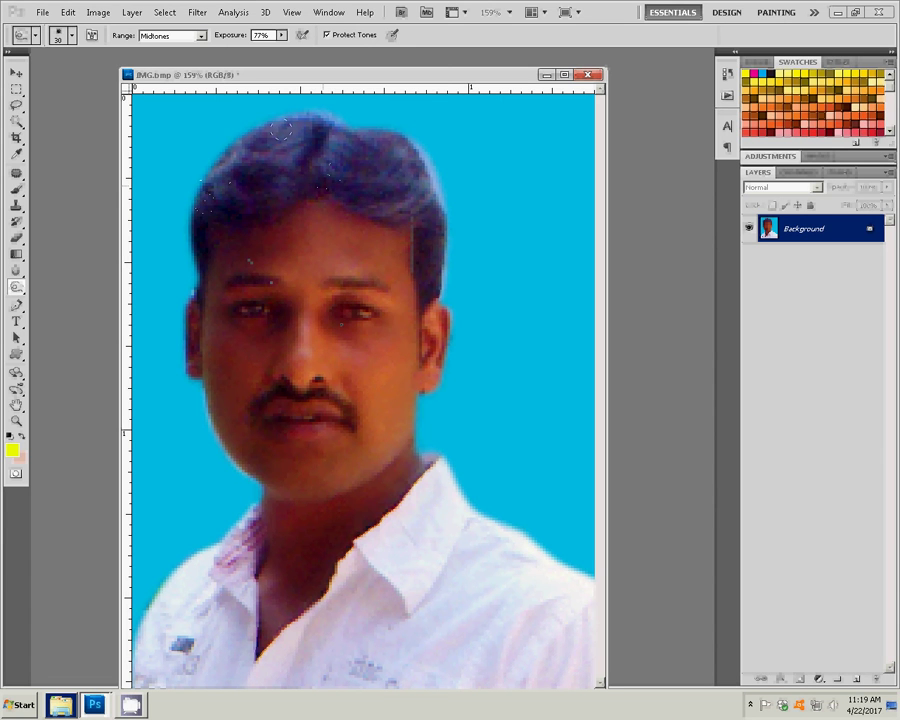
left_click_drag(281, 129, 290, 197)
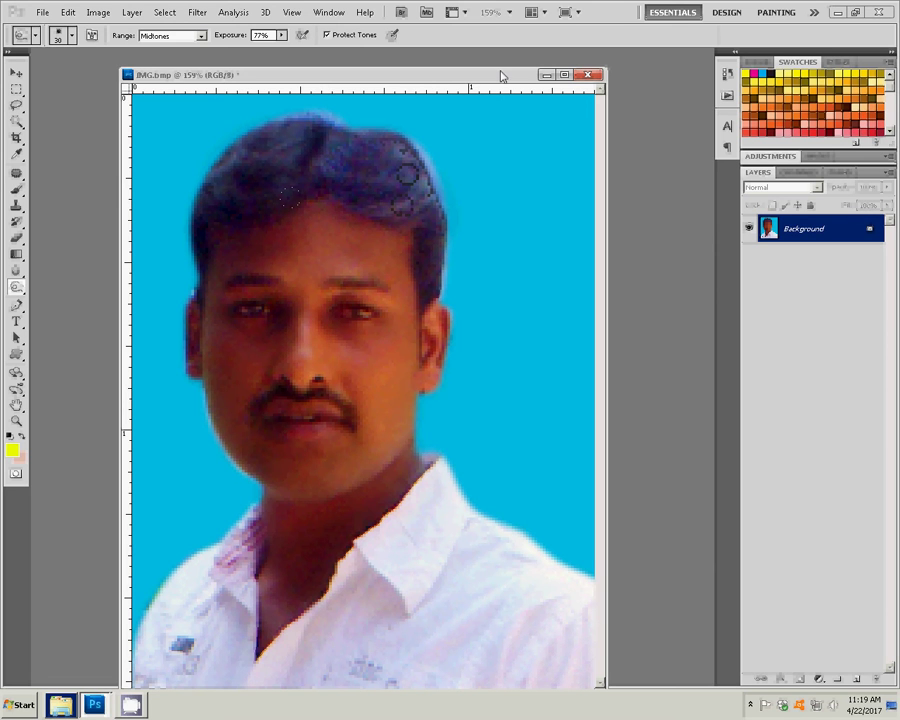
mouse_move(501, 76)
left_mouse_down()
mouse_move(421, 68)
mouse_move(429, 69)
left_mouse_up()
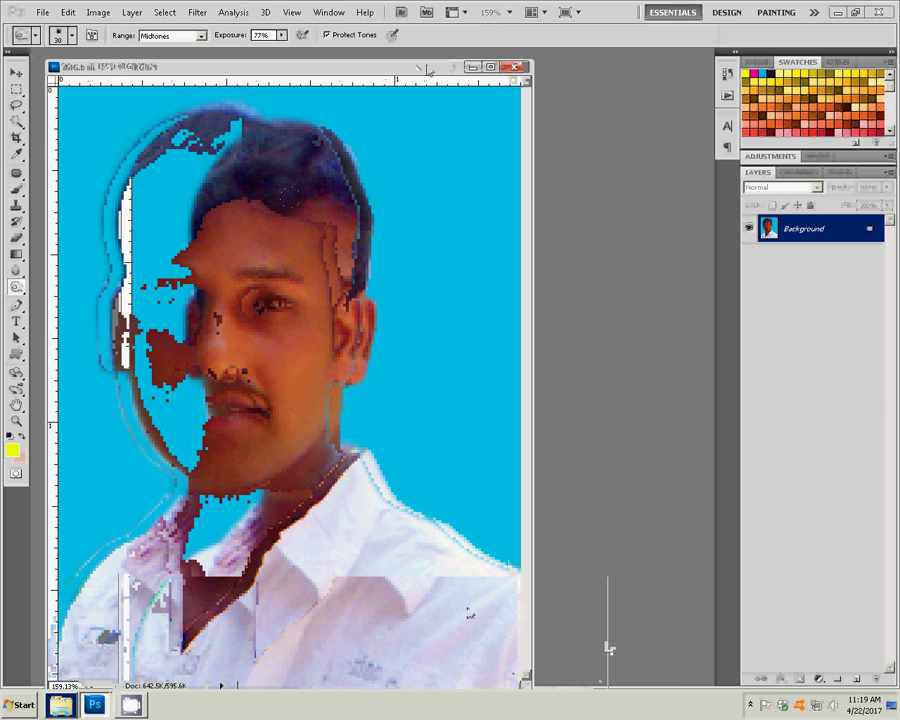
- Select the entire portrait and copy it to the clipboard
left_click(97, 12)
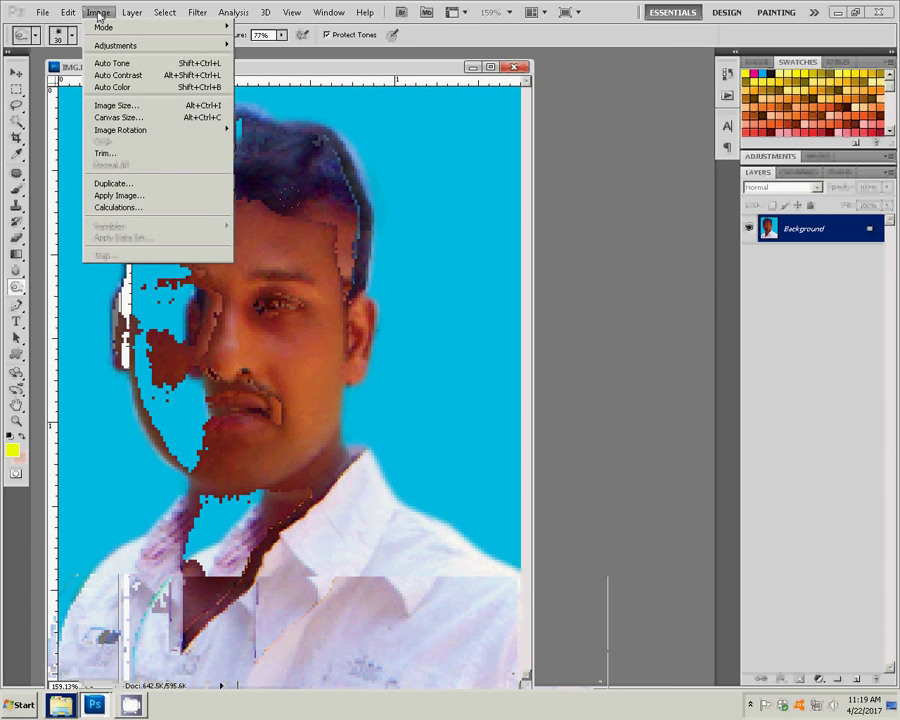
key("Escape")
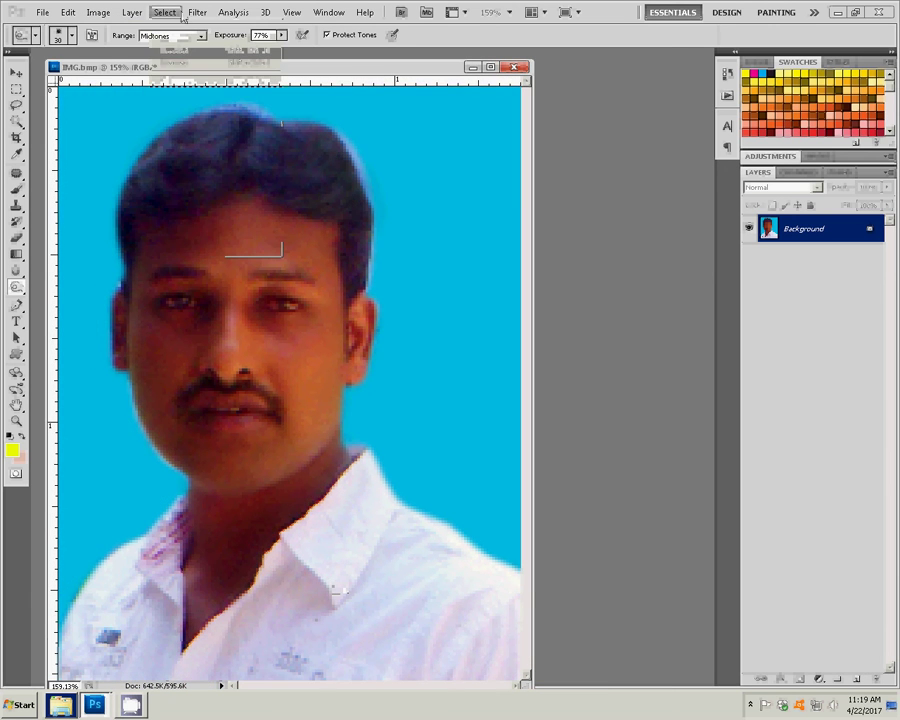
left_click(99, 14)
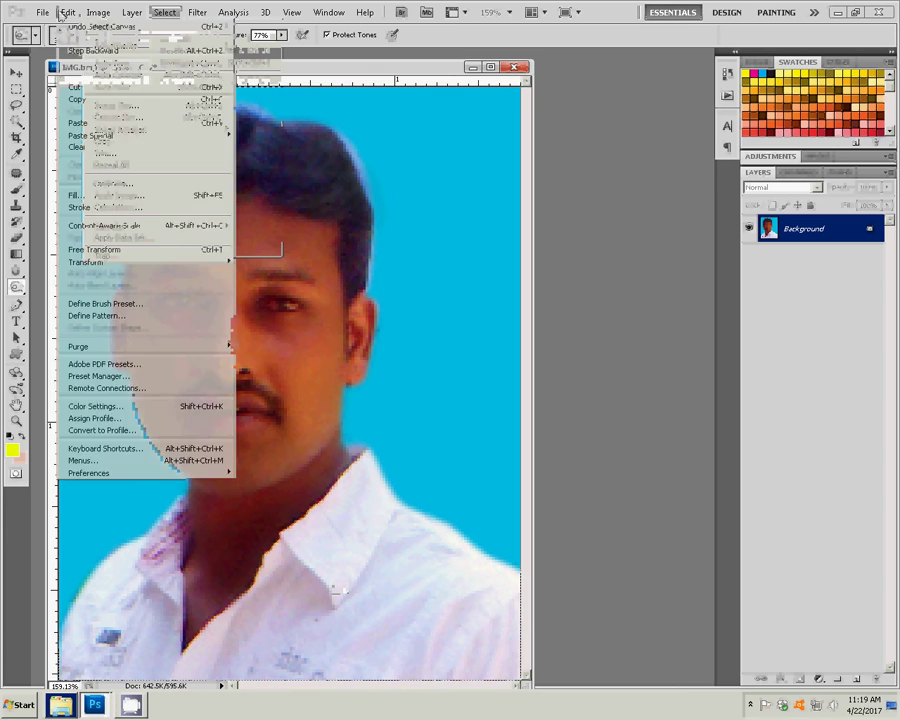
left_click(76, 98)
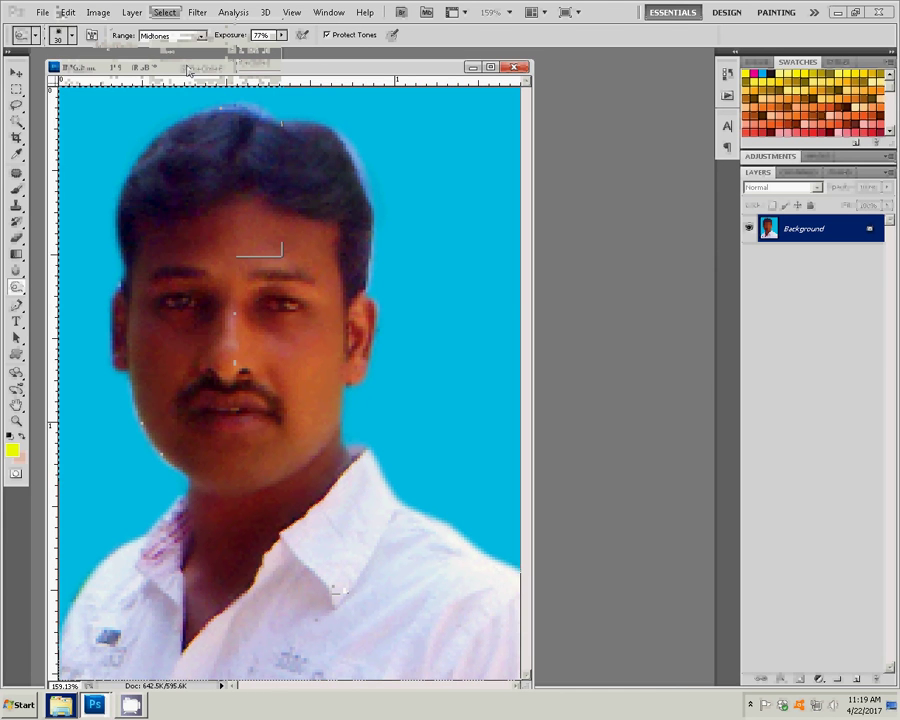
- Create a new document from the 6 in × 4 in preset
left_click(40, 14)
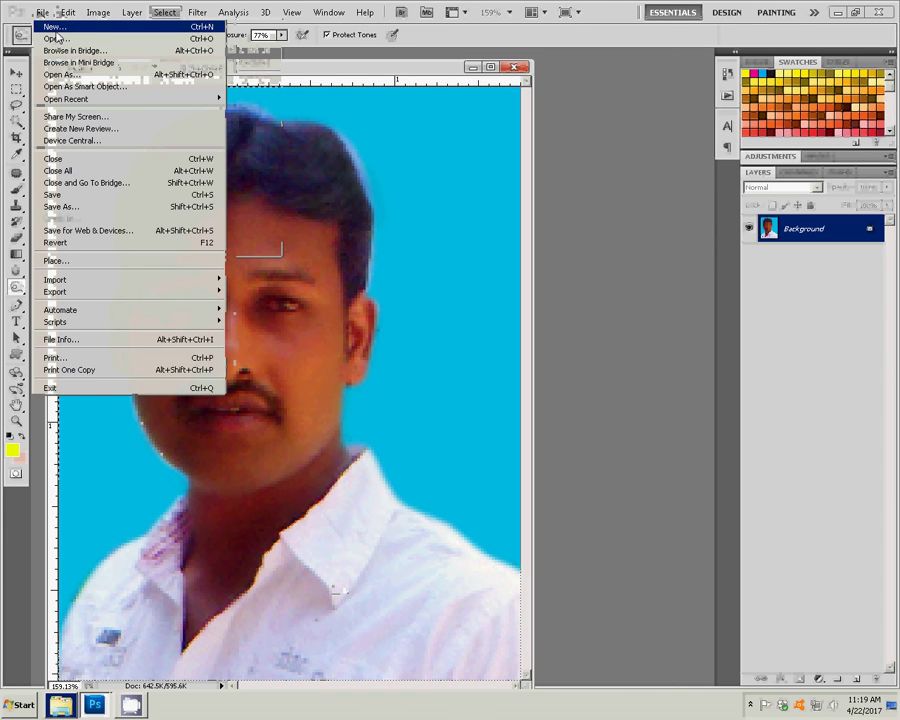
left_click(56, 27)
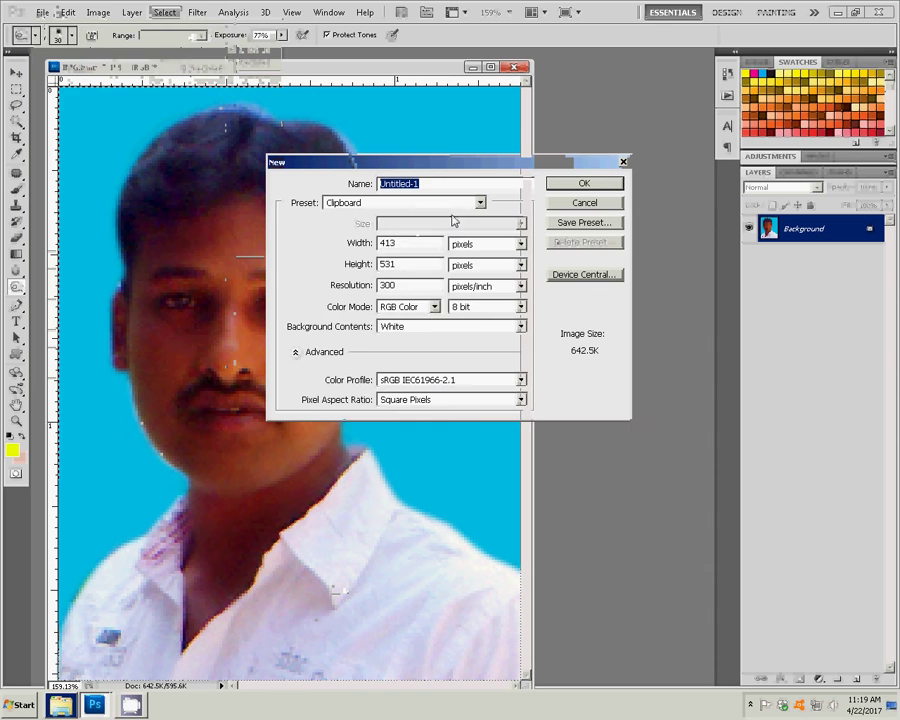
left_click(478, 202)
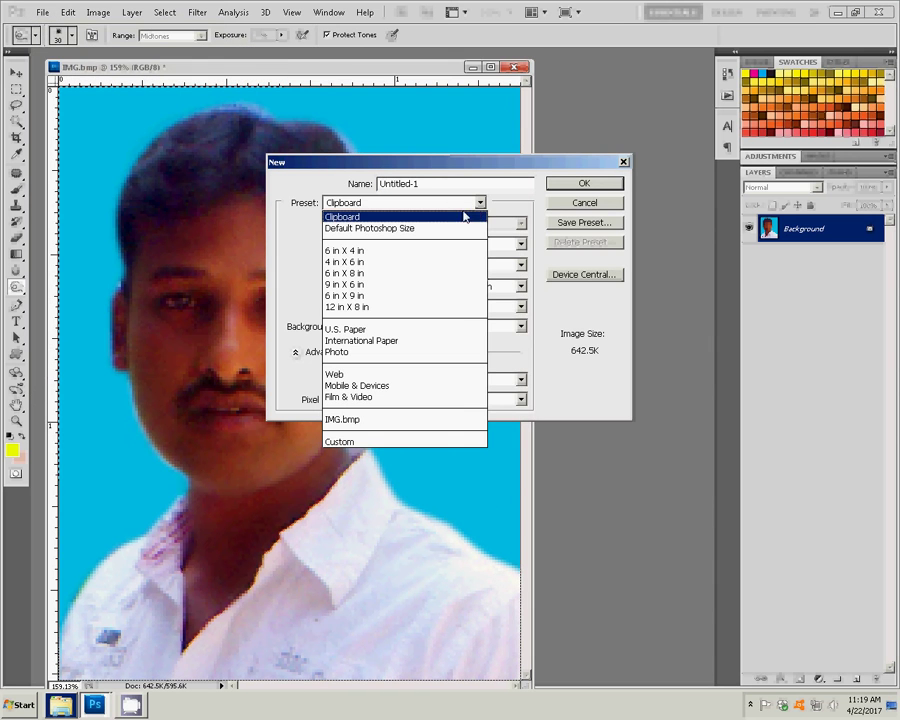
left_click(340, 251)
- Create the new blank page and paste the copied portrait into it
left_click(586, 186)
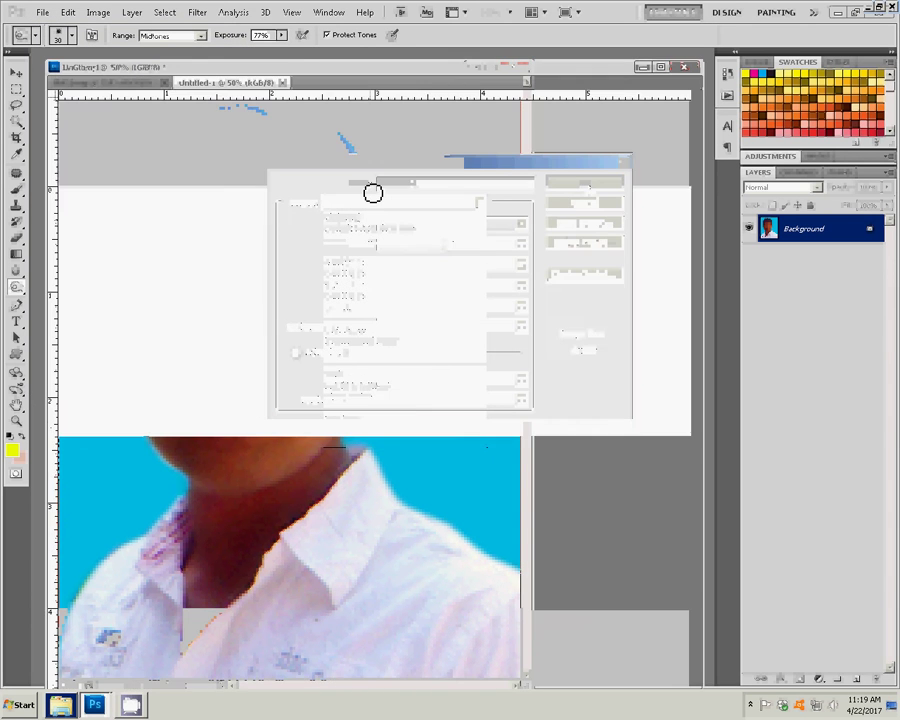
left_click(68, 12)
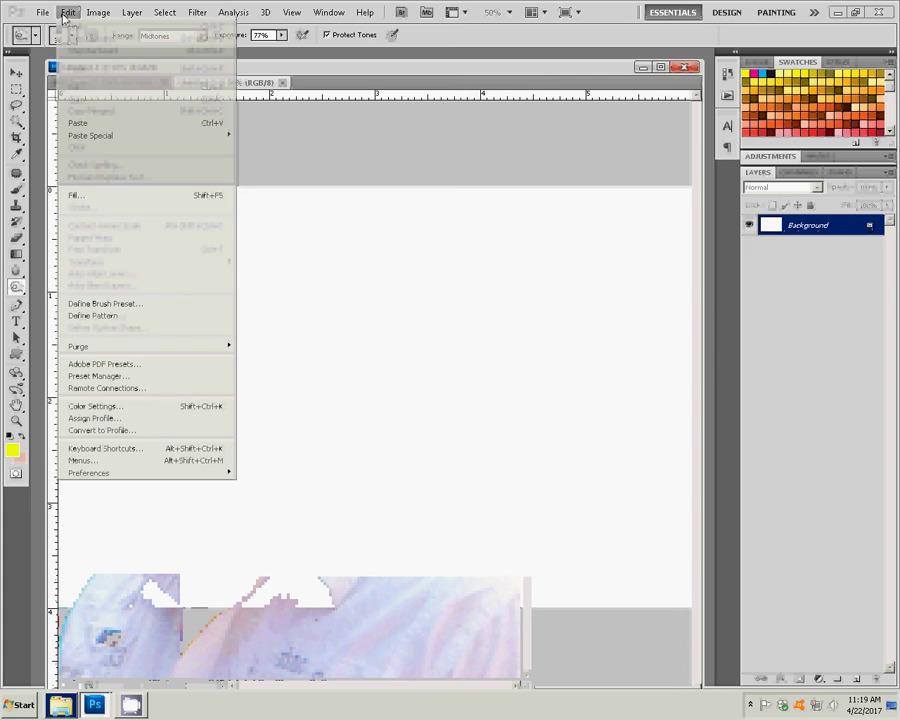
left_click(96, 124)
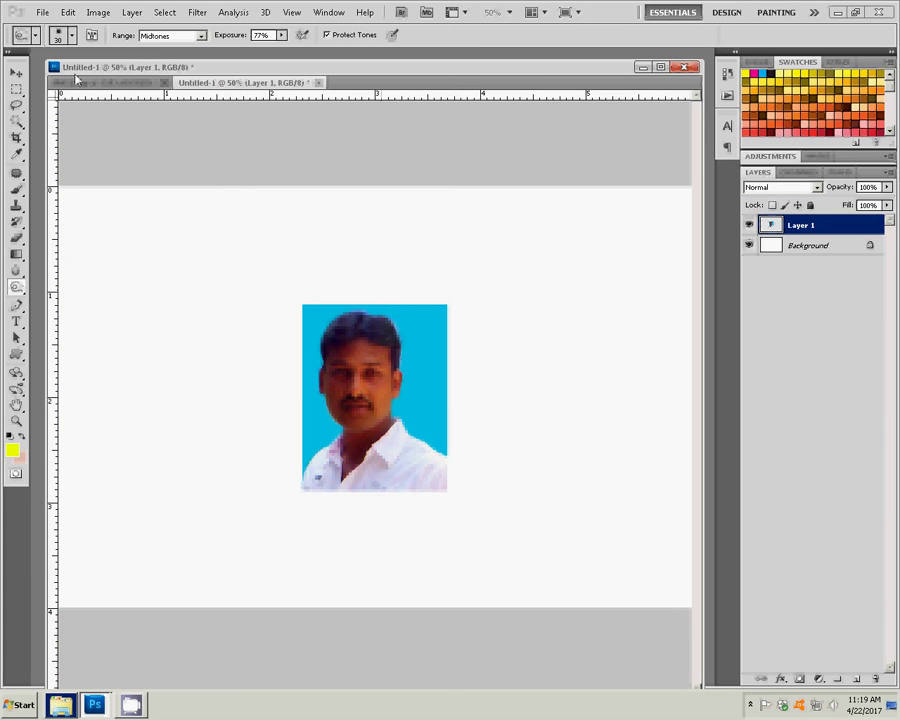
- Move the photo to the top-left corner and place a duplicate right beside it
left_click(16, 73)
left_click_drag(418, 394, 181, 269)
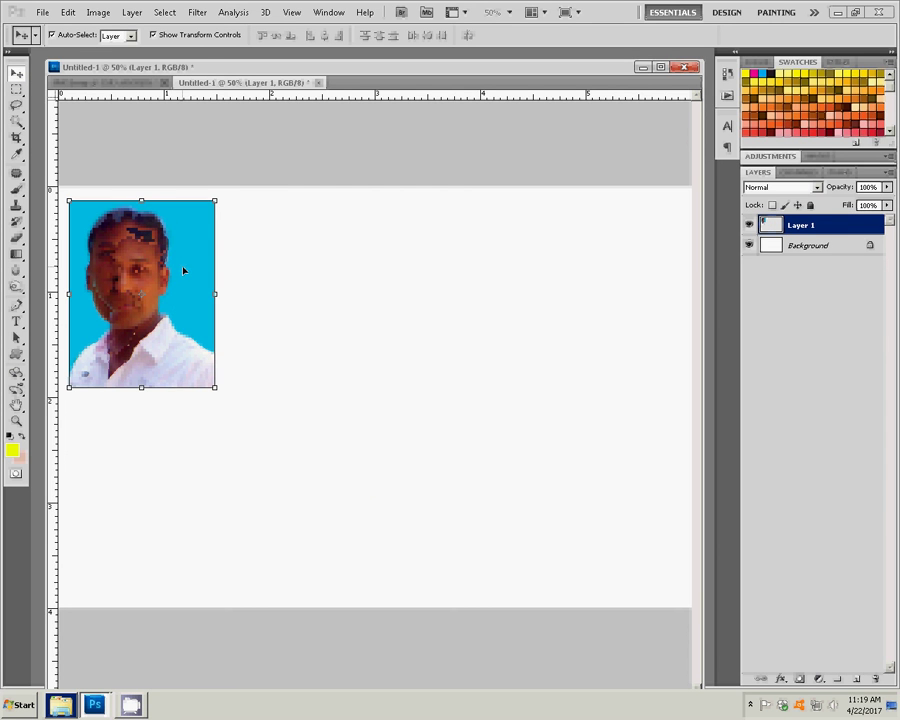
key("ctrl+v")
left_click_drag(336, 272, 300, 272)
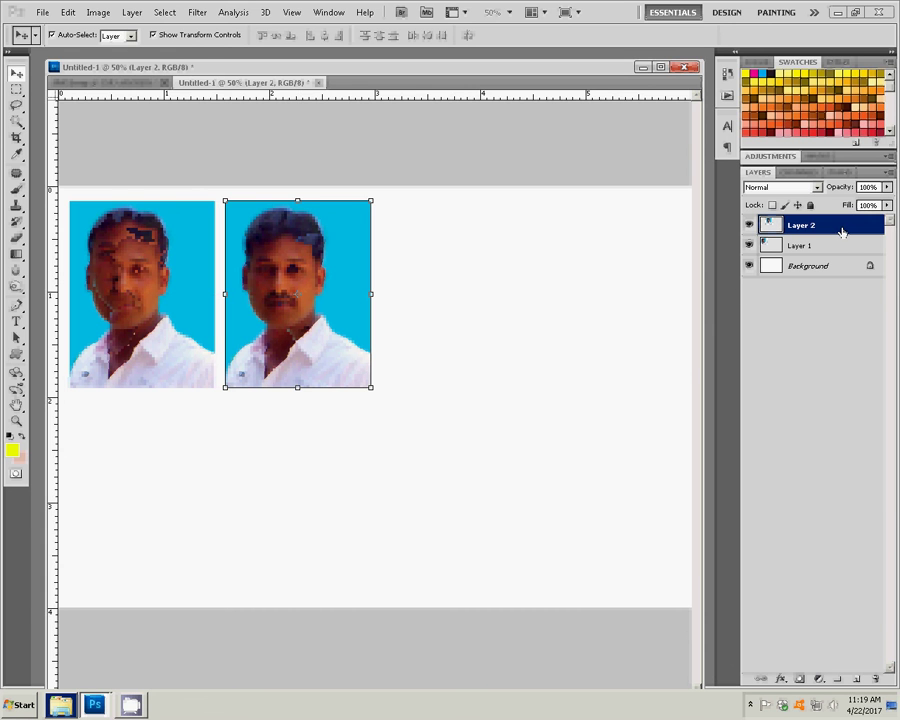
- Merge Layer 2 down into Layer 1 so the two photos share one layer
right_click(842, 232)
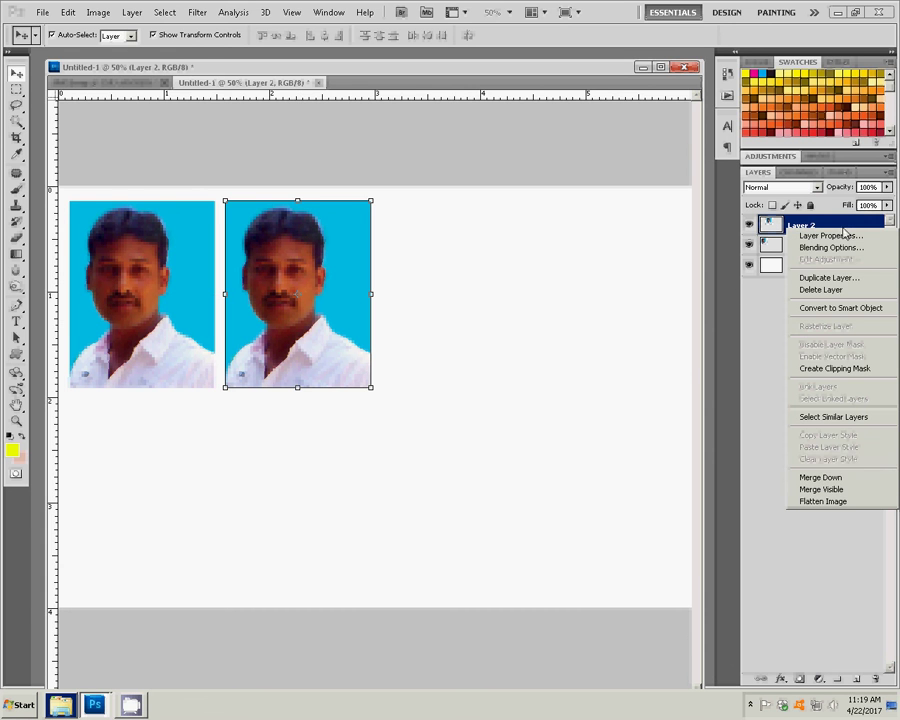
left_click(836, 477)
left_click(67, 12)
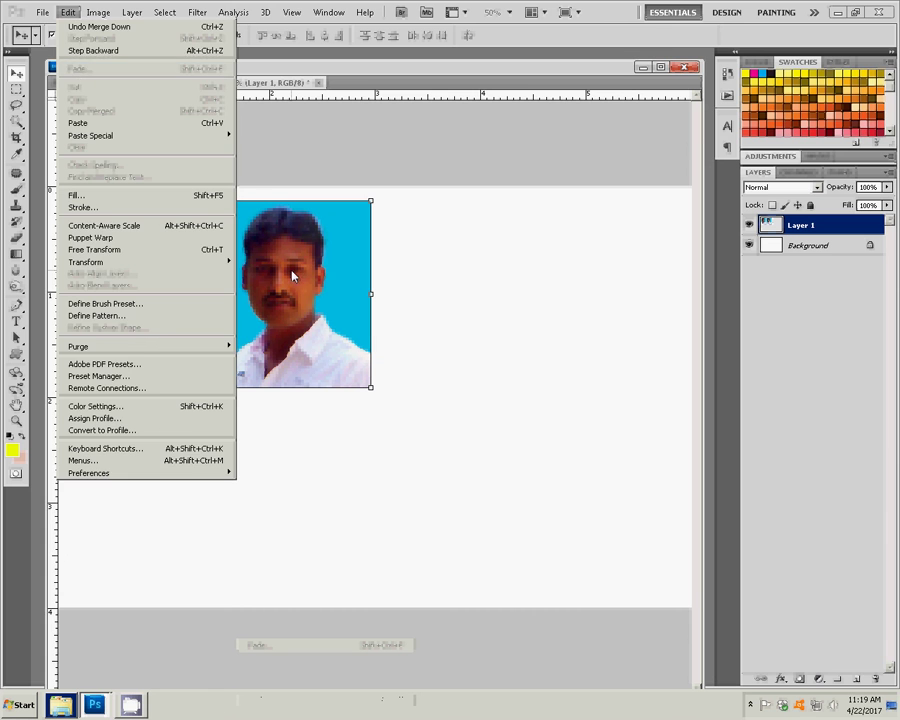
key("ctrl+v")
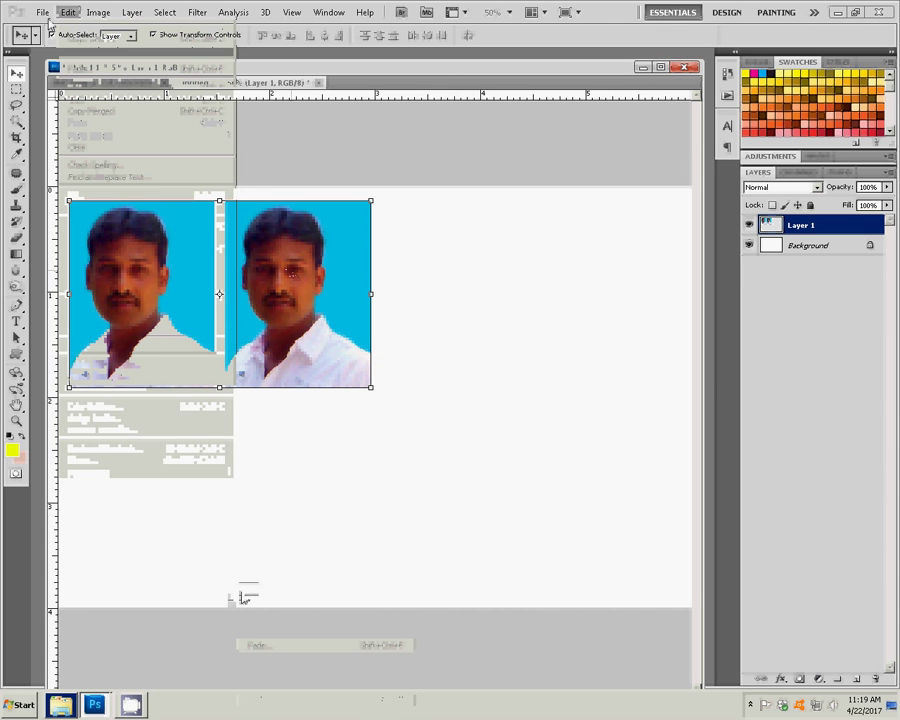
- Duplicate Layer 1 and drag the copy right to form a row of four photos
right_click(834, 226)
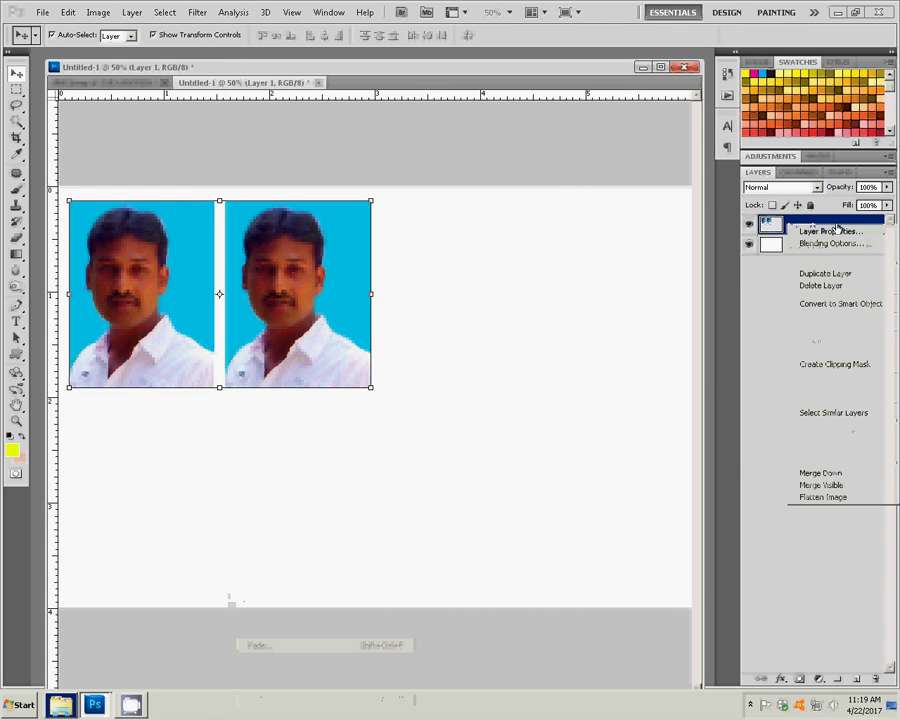
left_click(825, 273)
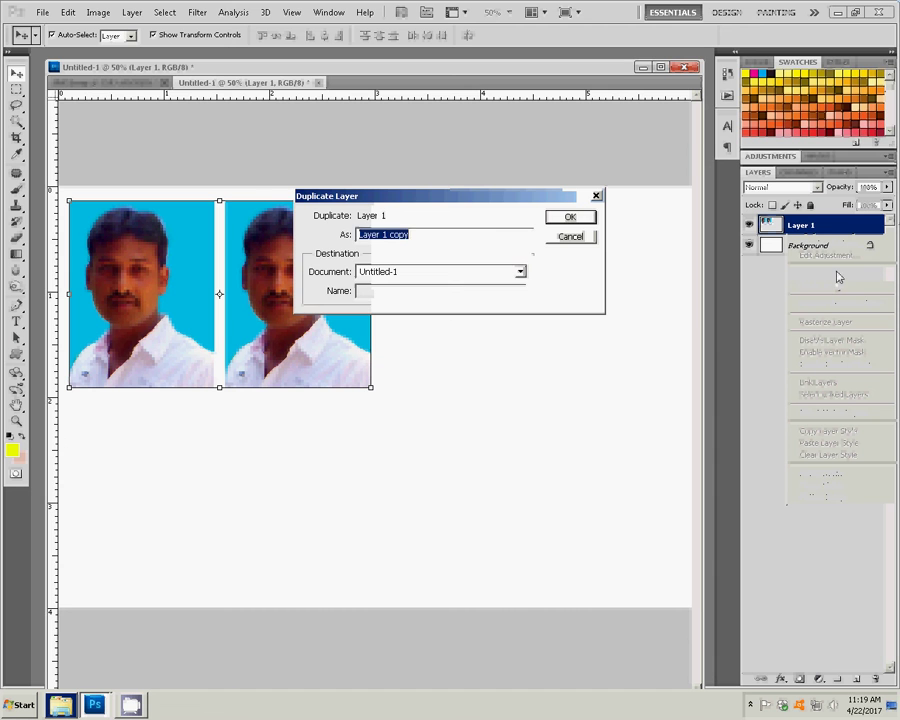
left_click(584, 220)
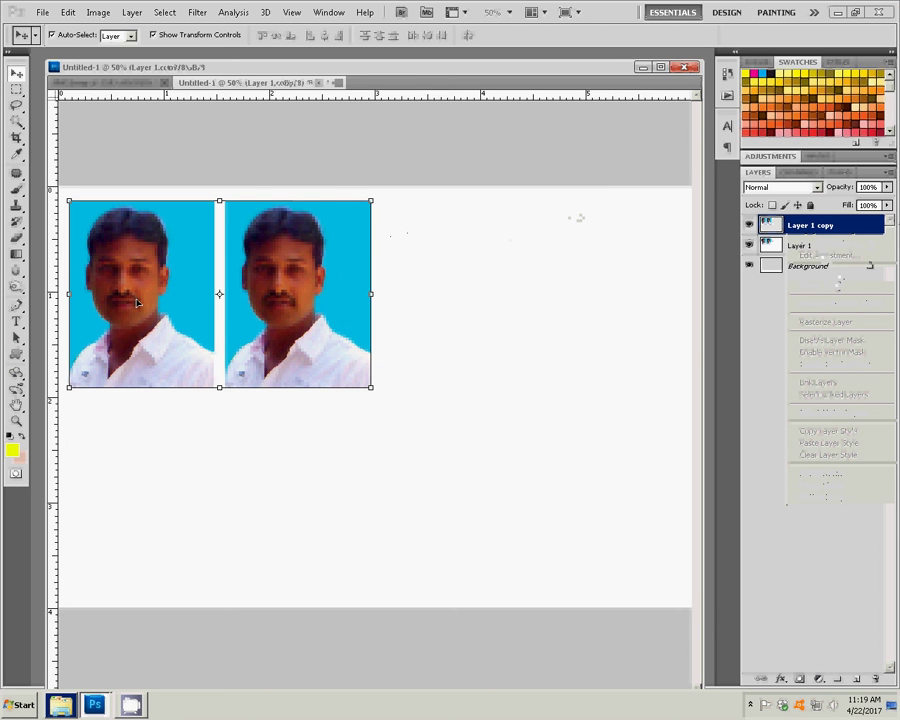
mouse_move(141, 273)
left_mouse_down()
mouse_move(332, 316)
mouse_move(437, 266)
left_mouse_up()
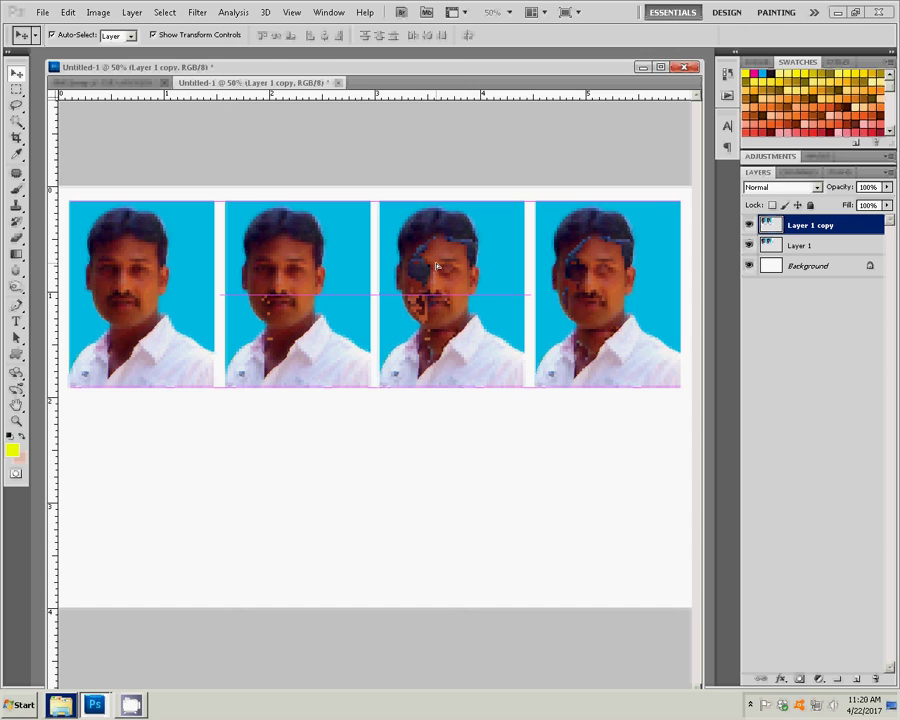
- Merge Layer 1 copy into Layer 1, making a single four-photo row layer
left_click(131, 12)
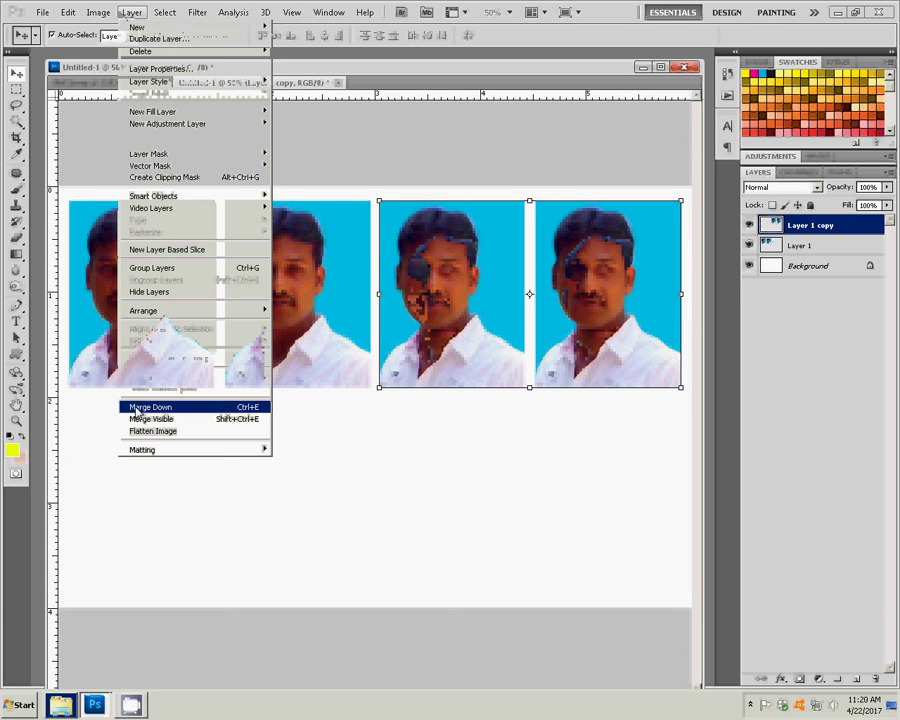
left_click(140, 407)
right_click(826, 230)
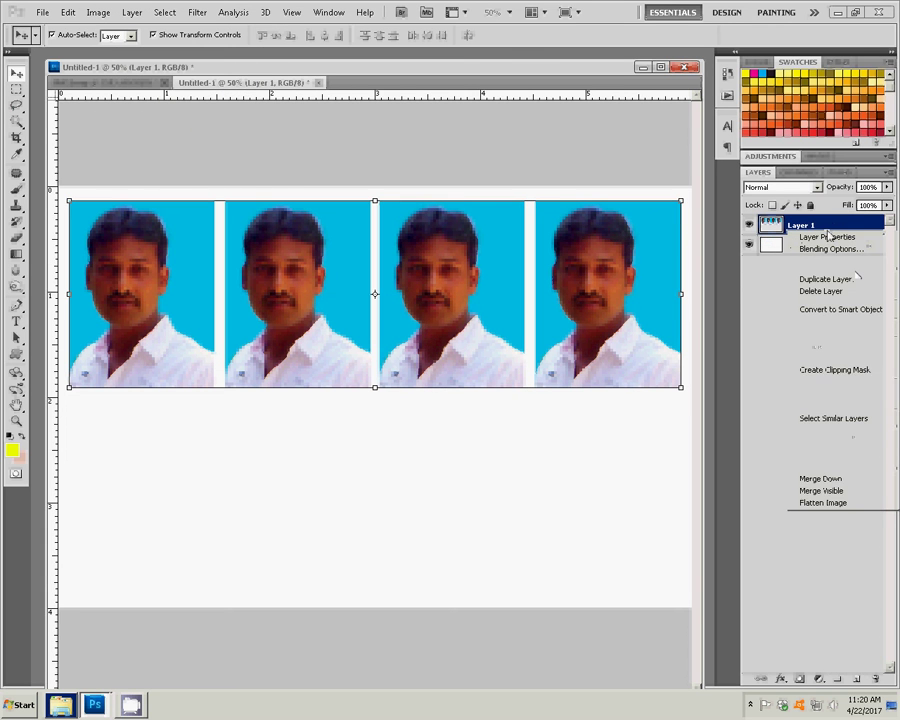
left_click(806, 232)
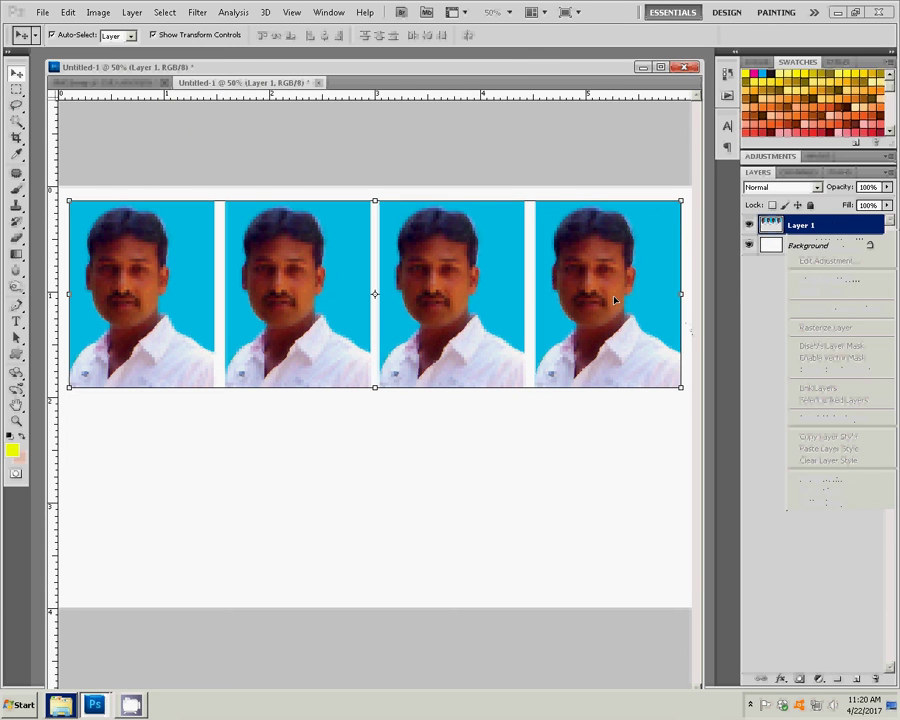
- Duplicate the four-photo row layer and drag the copy below as a second row
right_click(806, 230)
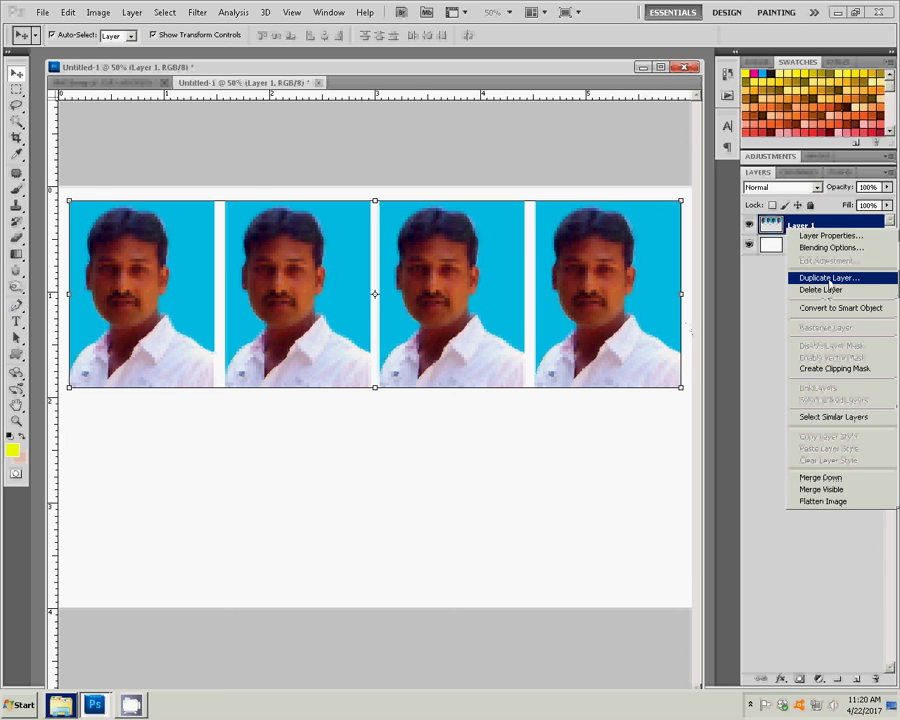
left_click(790, 275)
left_click(594, 216)
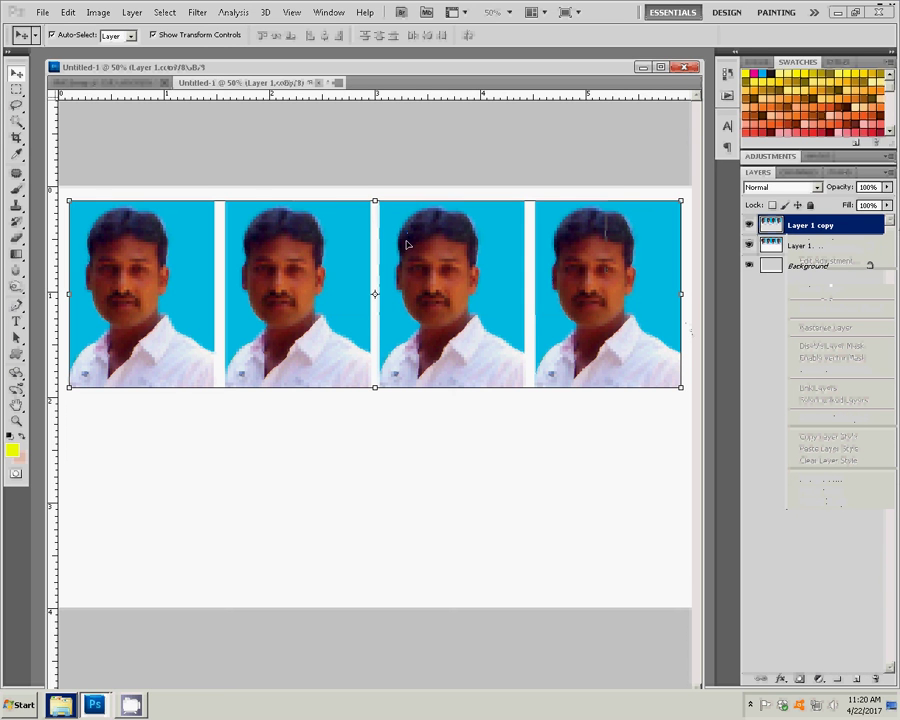
left_click_drag(404, 240, 405, 430)
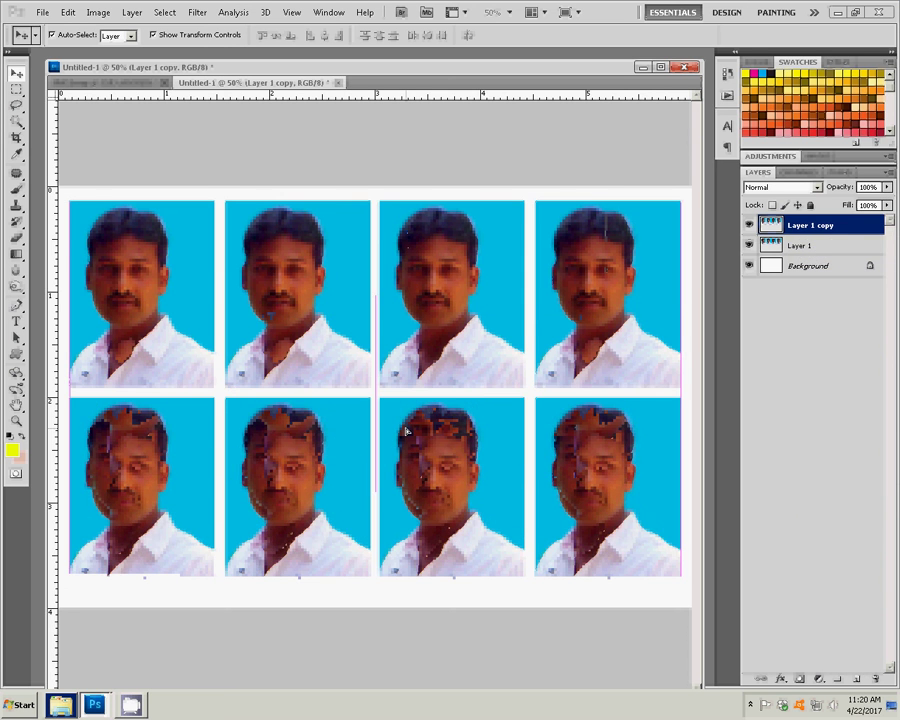
- Merge the second row into Layer 1 and nudge the eight-photo grid down slightly
left_click(131, 12)
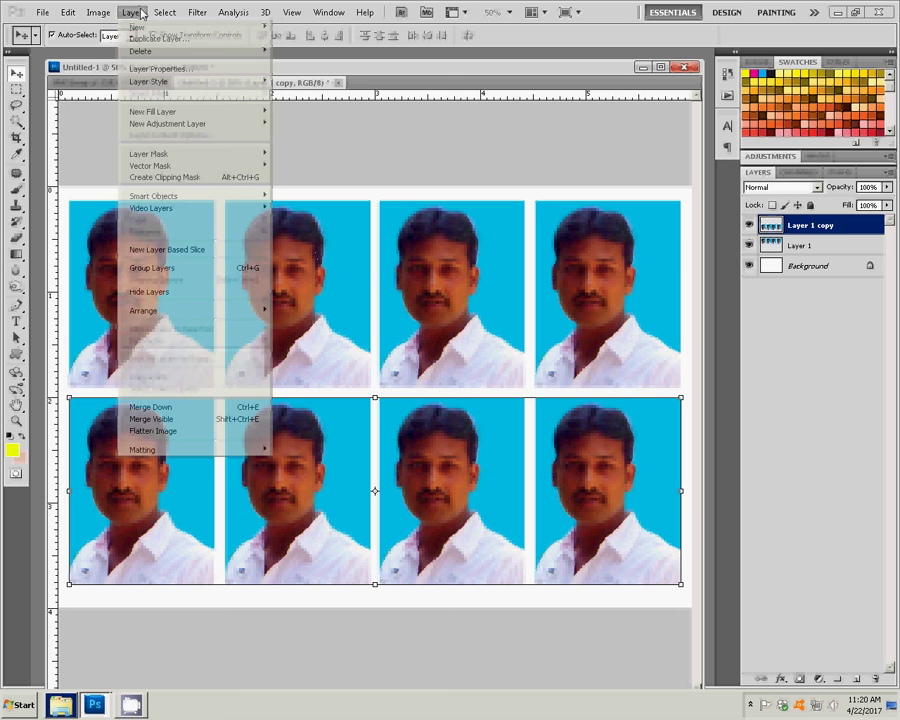
left_click(153, 408)
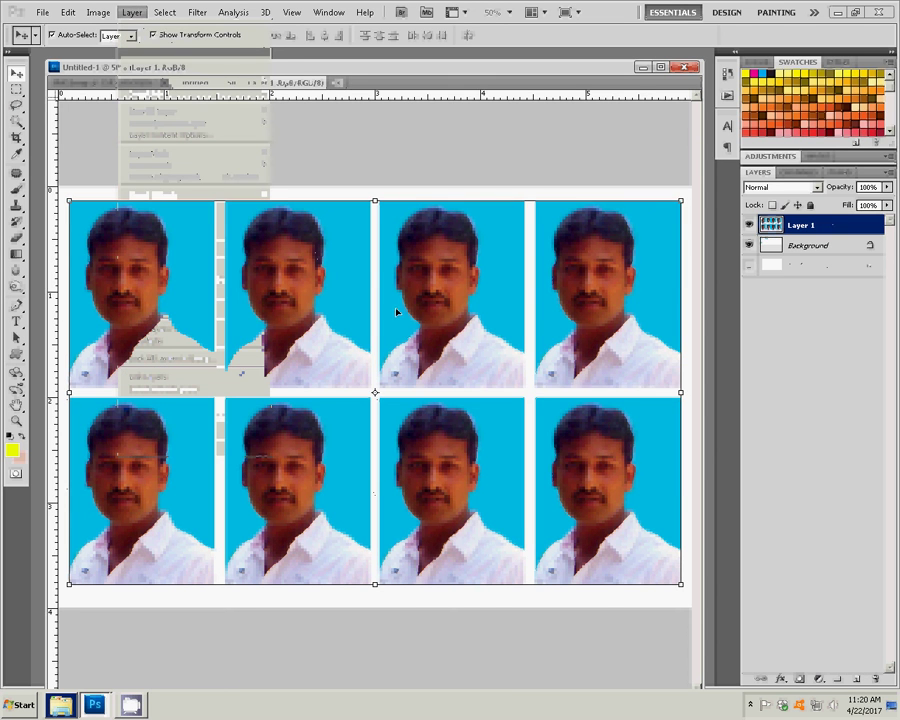
key("Down")
key("Down")
key("Down")
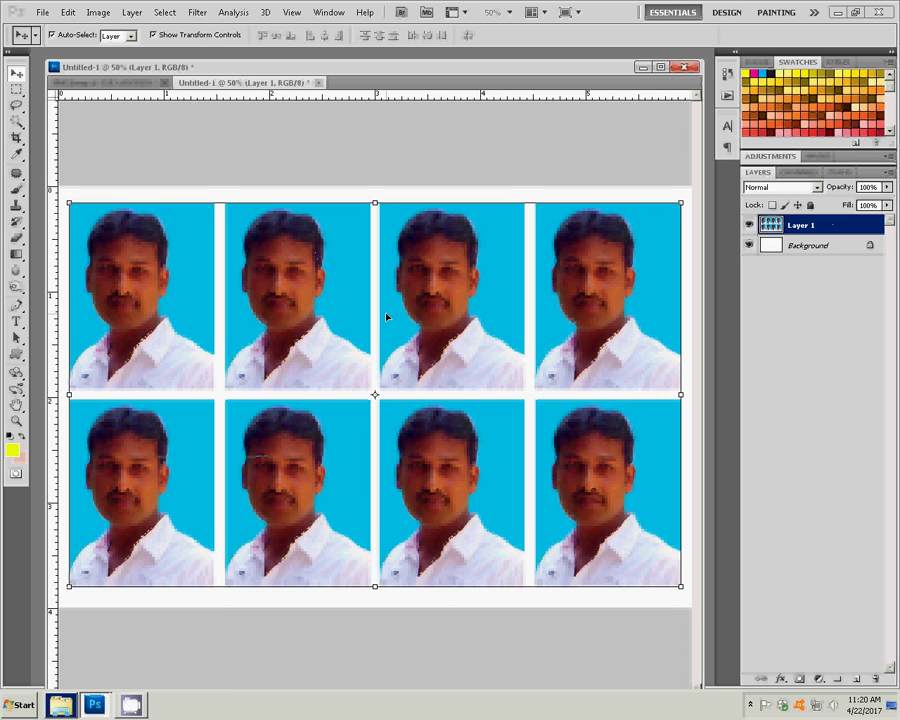
key("Down")
key("Down")
key("Down")
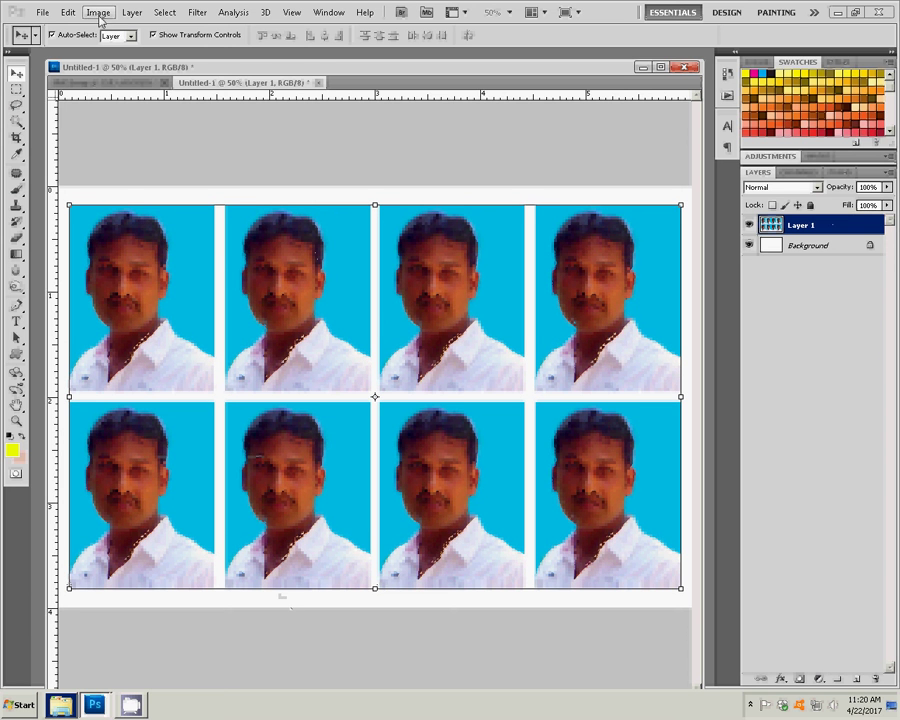
- Merge the photo grid into the background, rotate the canvas 90° clockwise, and open Print
left_click(97, 12)
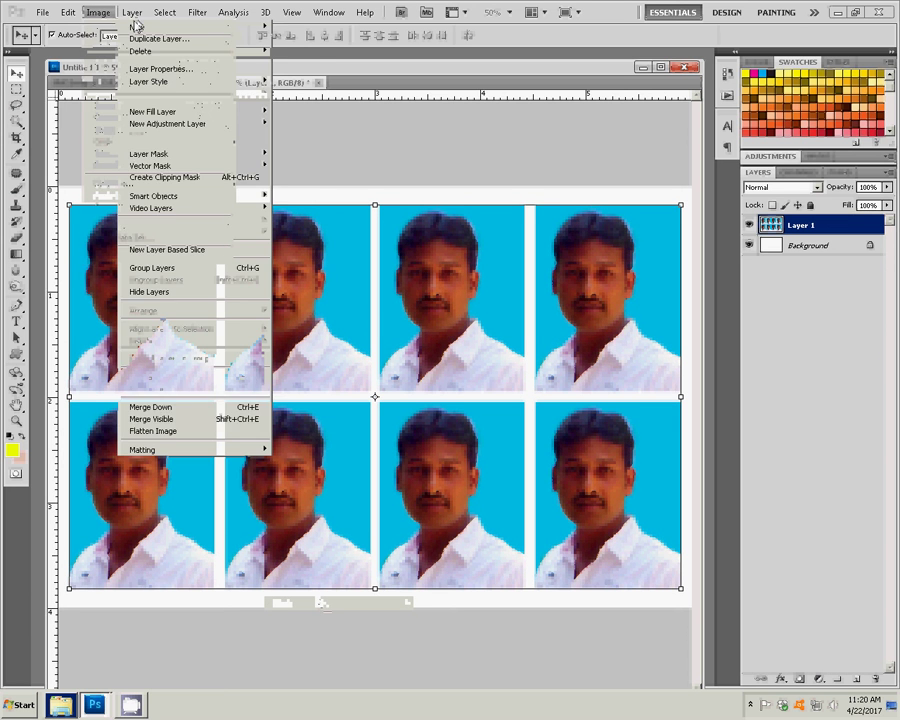
left_click(152, 420)
mouse_move(130, 185)
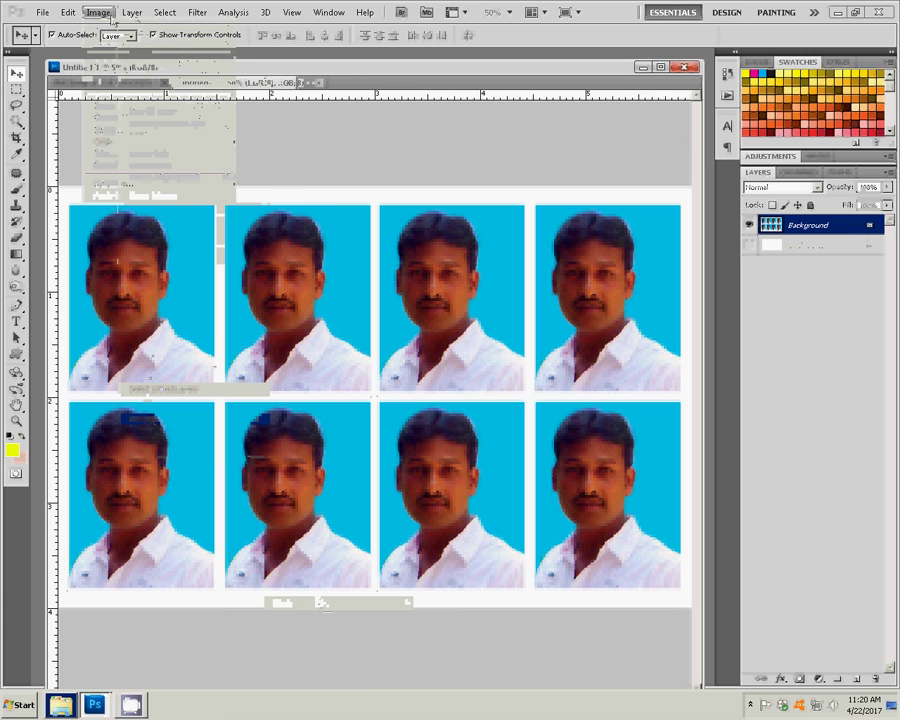
left_click(97, 12)
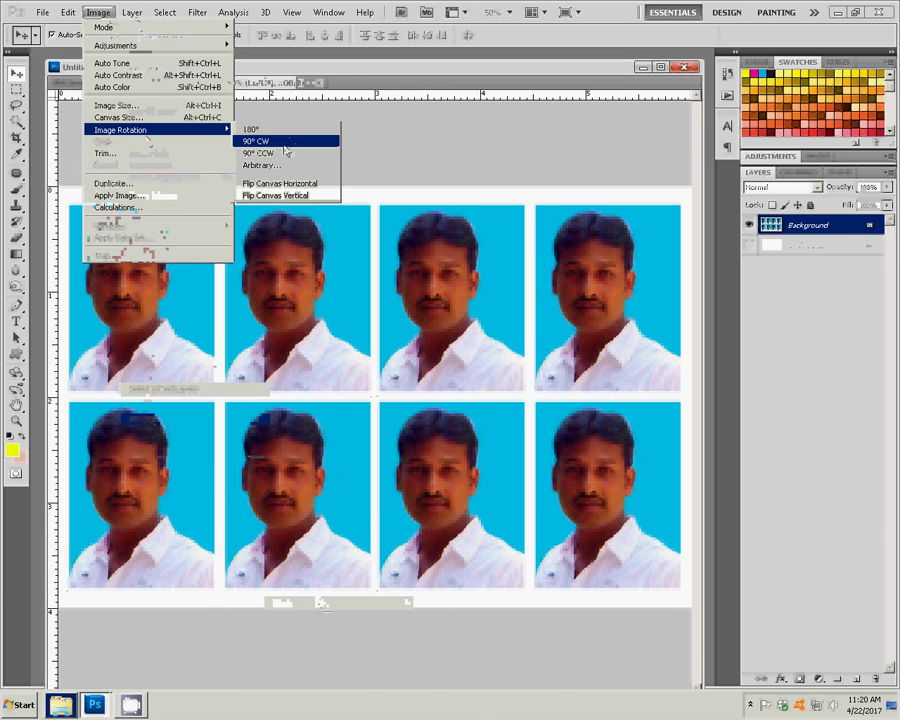
left_click(287, 141)
left_click(42, 12)
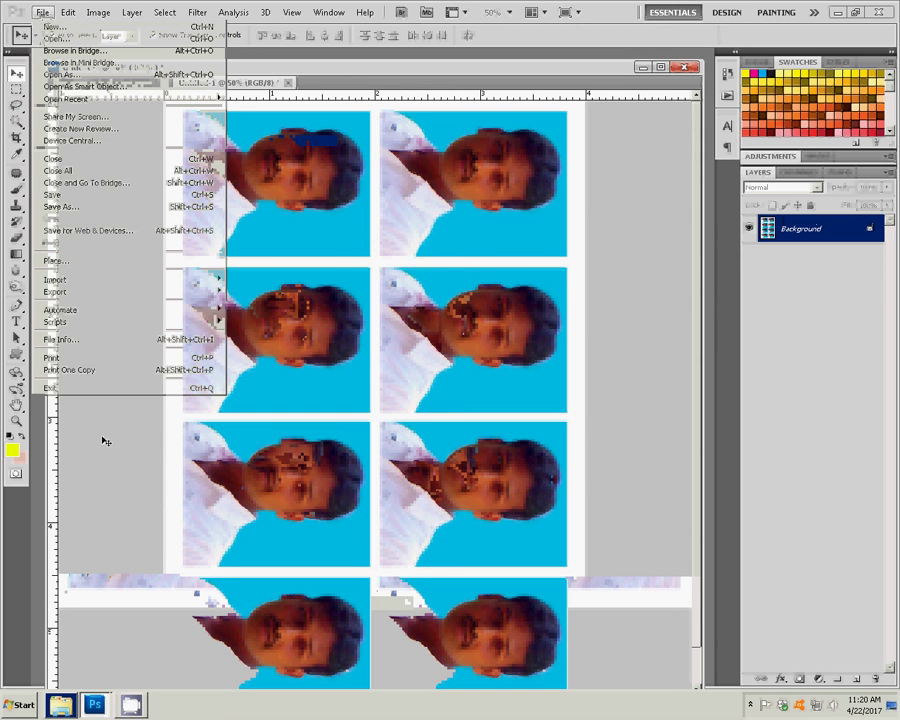
left_click(58, 359)
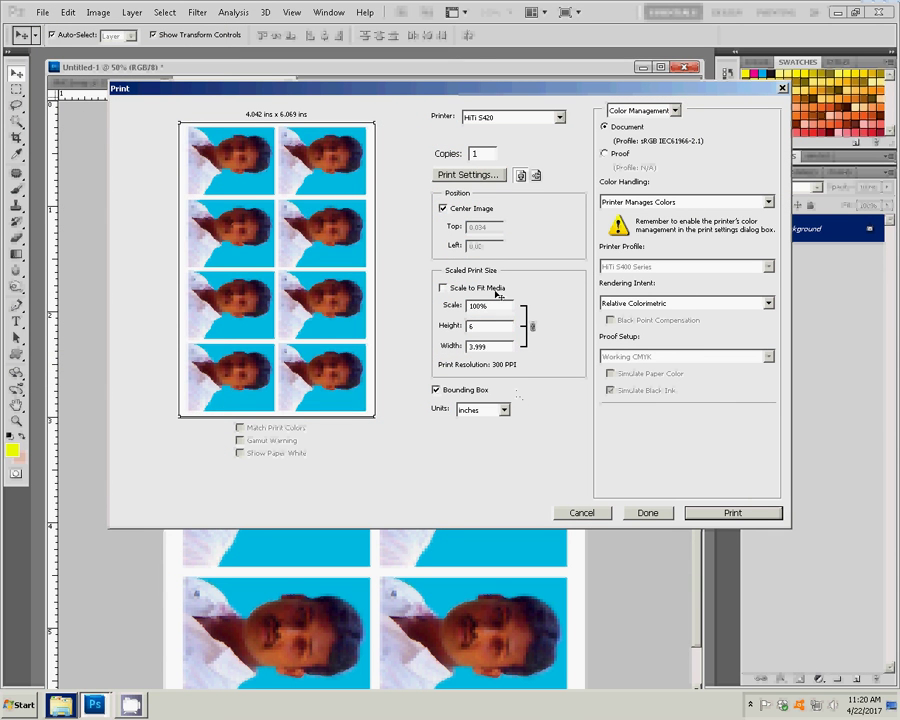
- Enable Scale to Fit Media and print the eight-photo sheet on the HiTi S420
left_click(443, 288)
left_click(733, 512)
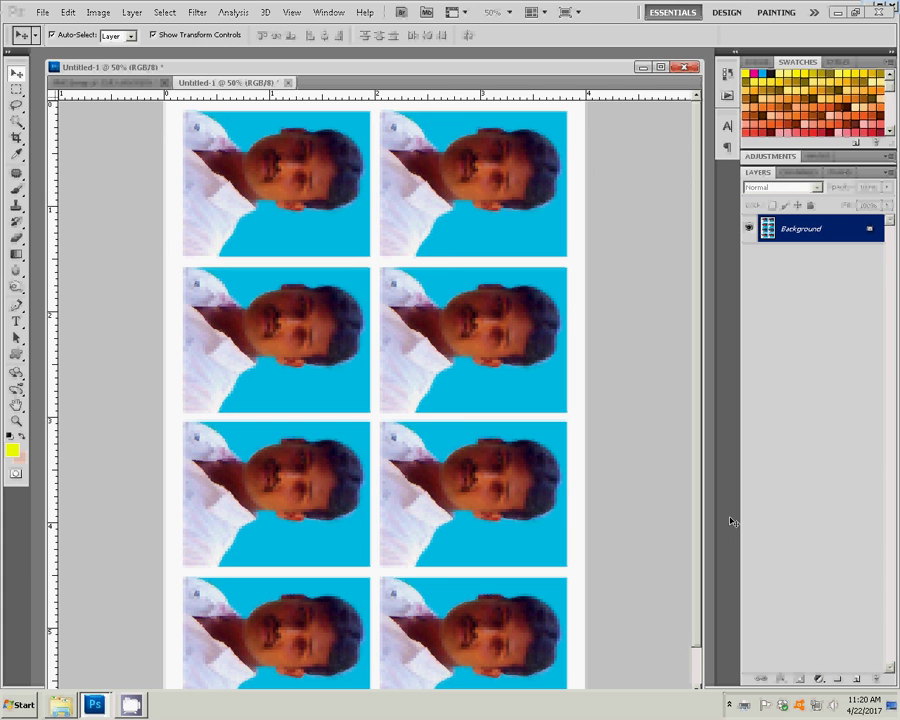
left_click(729, 705)
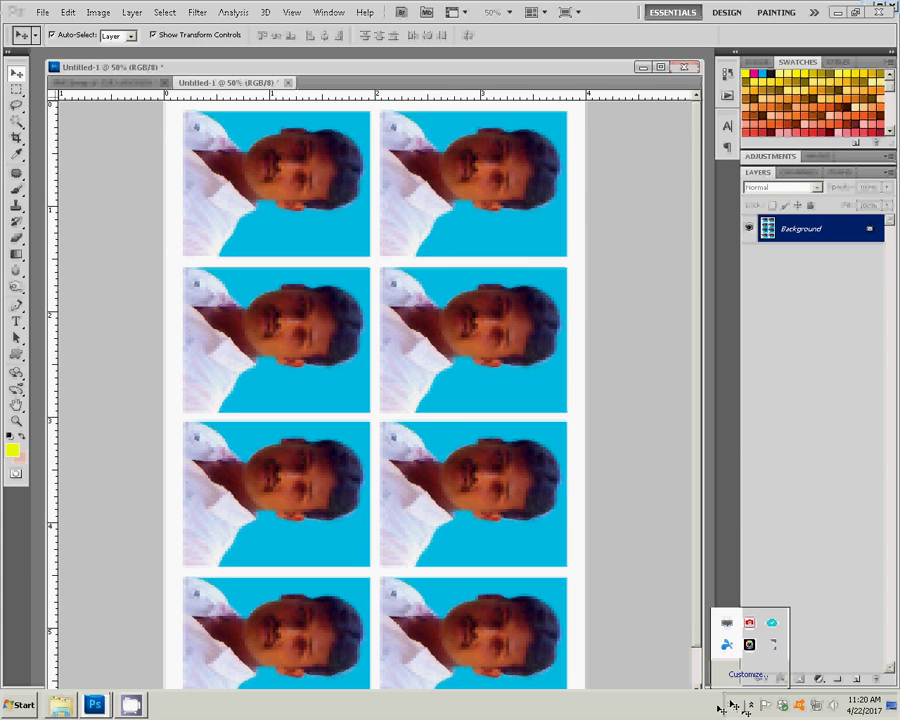
left_click(776, 648)
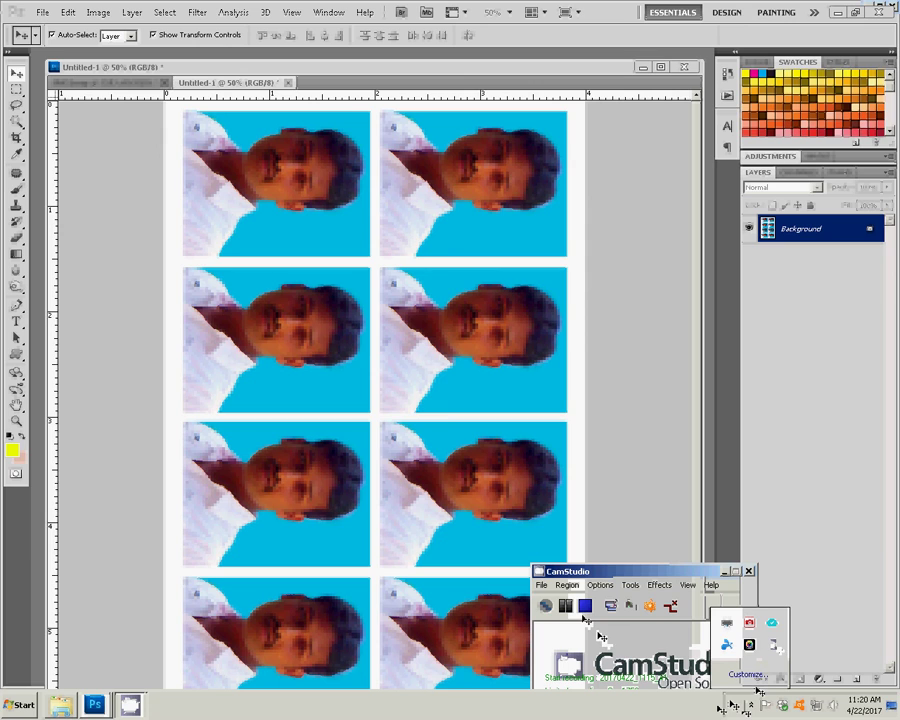